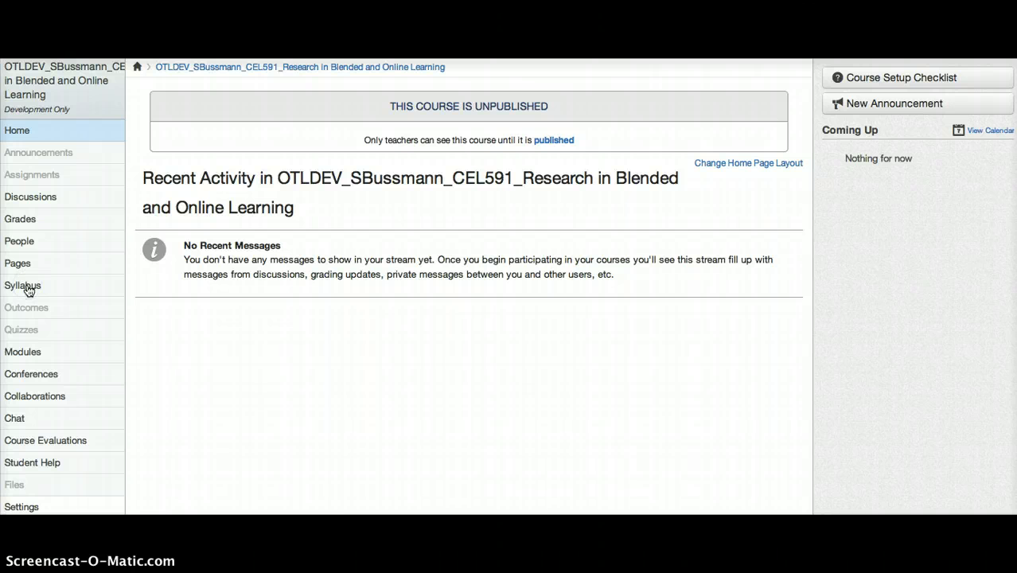
Step: Open the course syllabus description for editing, select its first Syllabus link, update the syllabus and reload the page
left_click(28, 288)
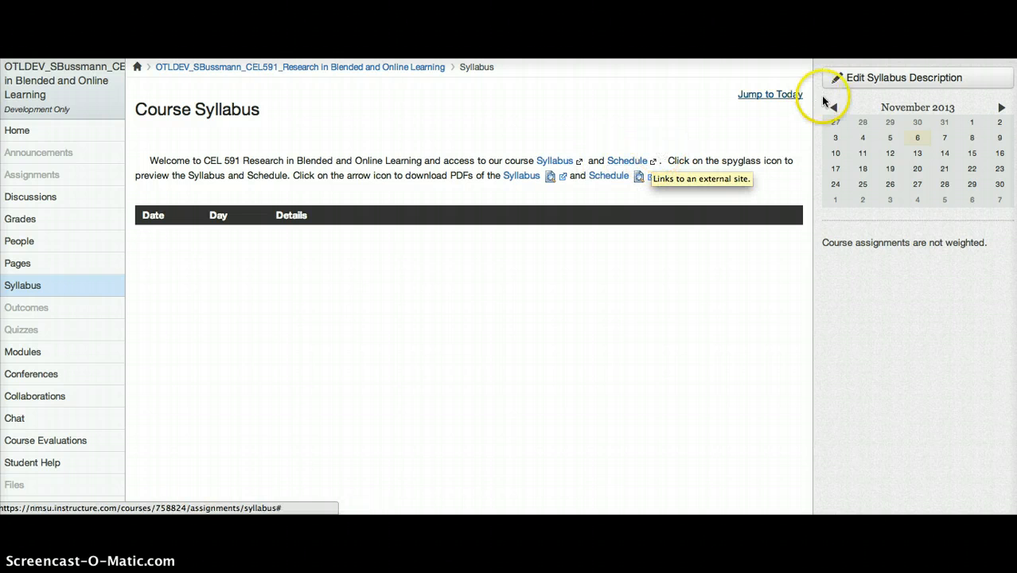
left_click(884, 77)
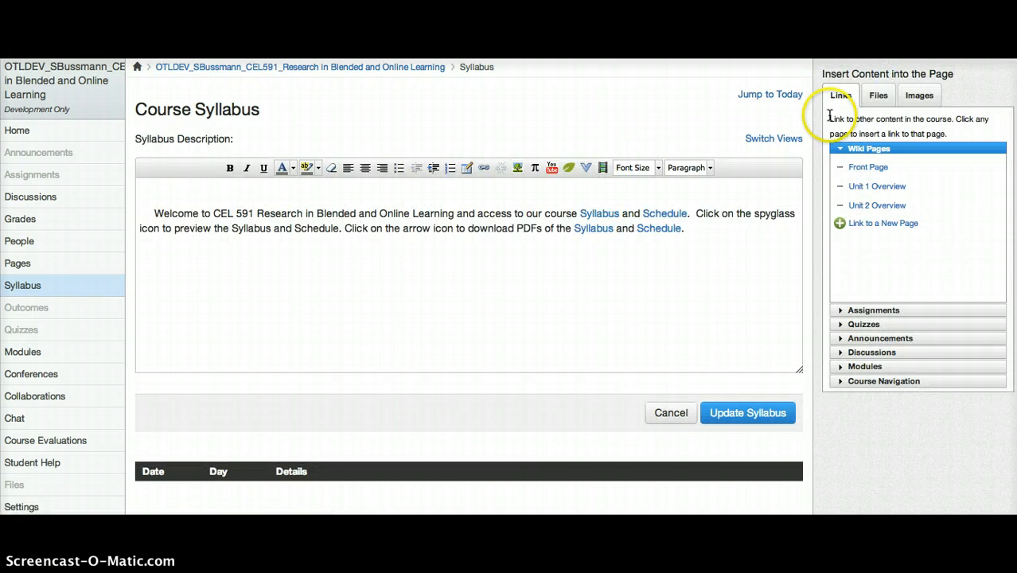
left_click_drag(619, 214, 575, 209)
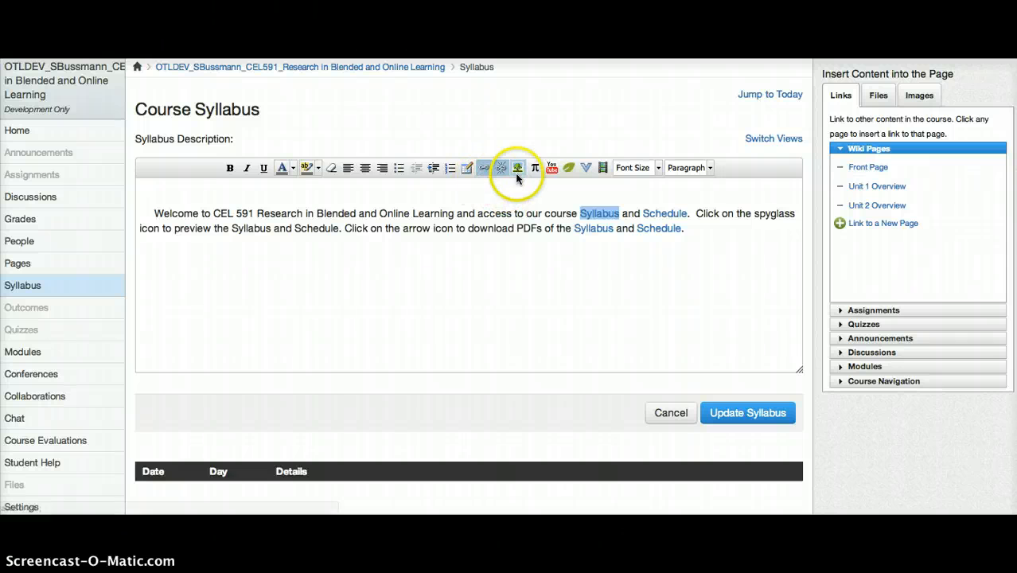
left_click(750, 413)
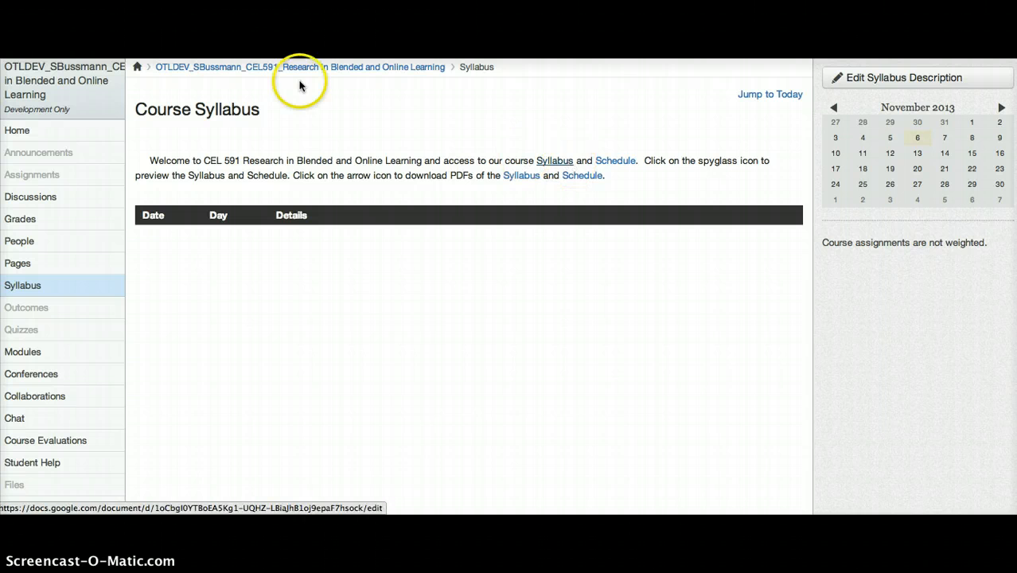
key("super+r")
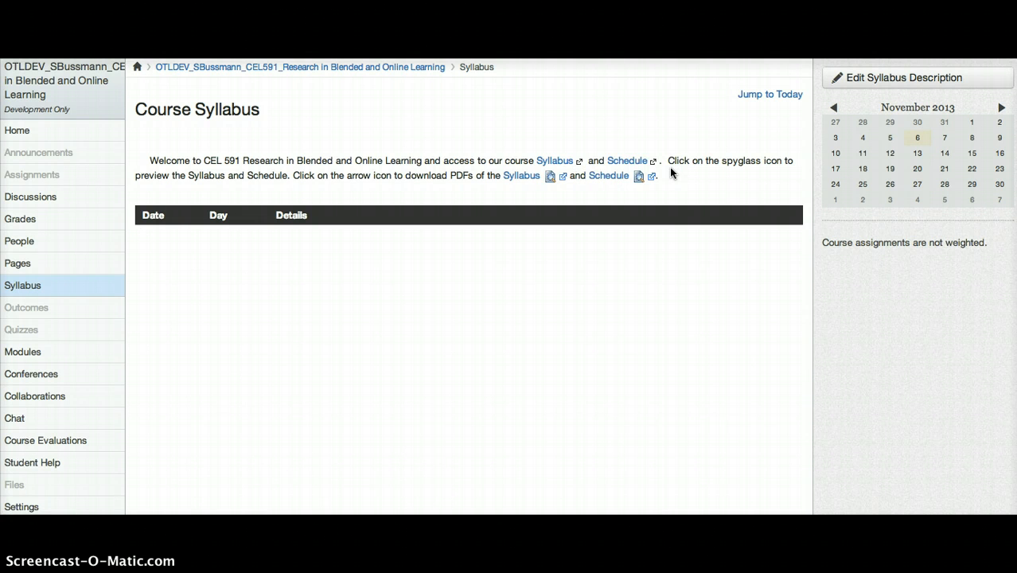
Step: View the syllabus and course schedule documents linked in the welcome sentence, closing each one after viewing
left_click(580, 165)
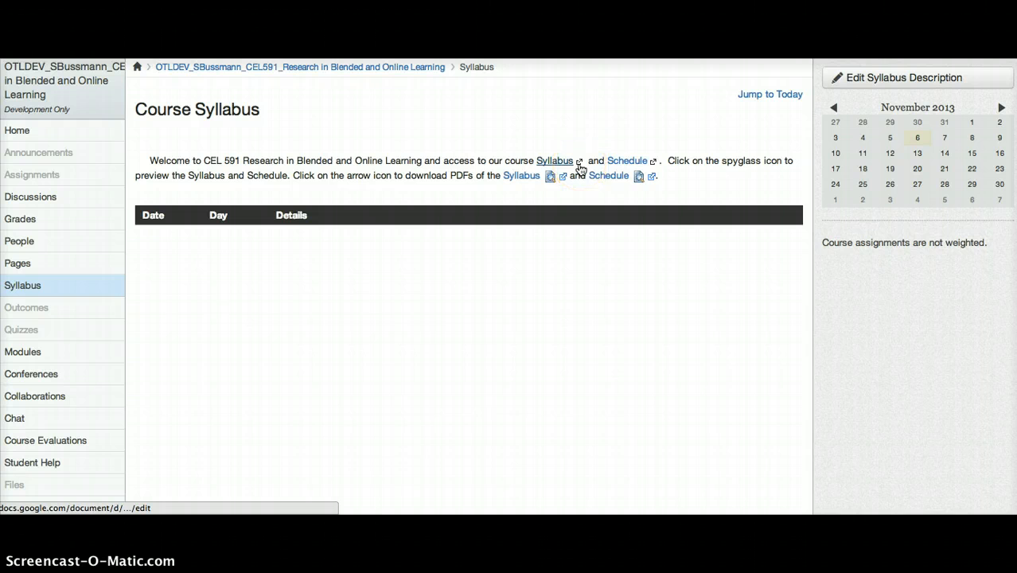
left_click(564, 165)
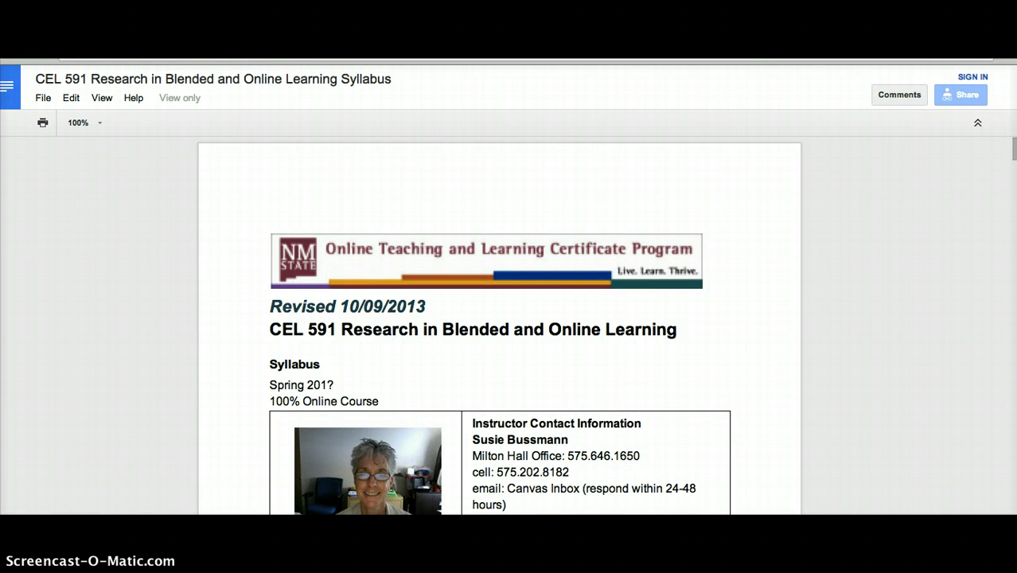
key("super+w")
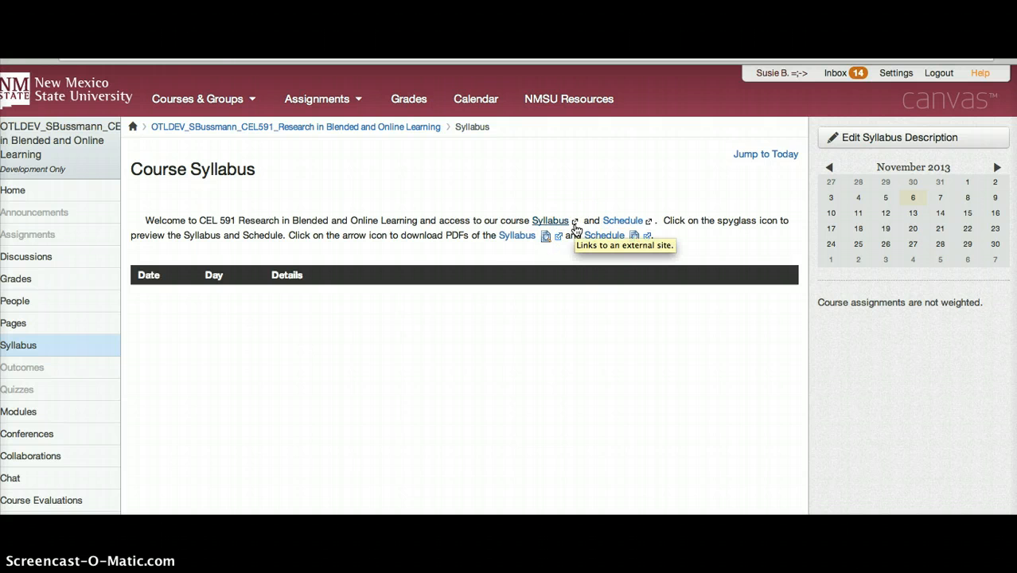
left_click(639, 223)
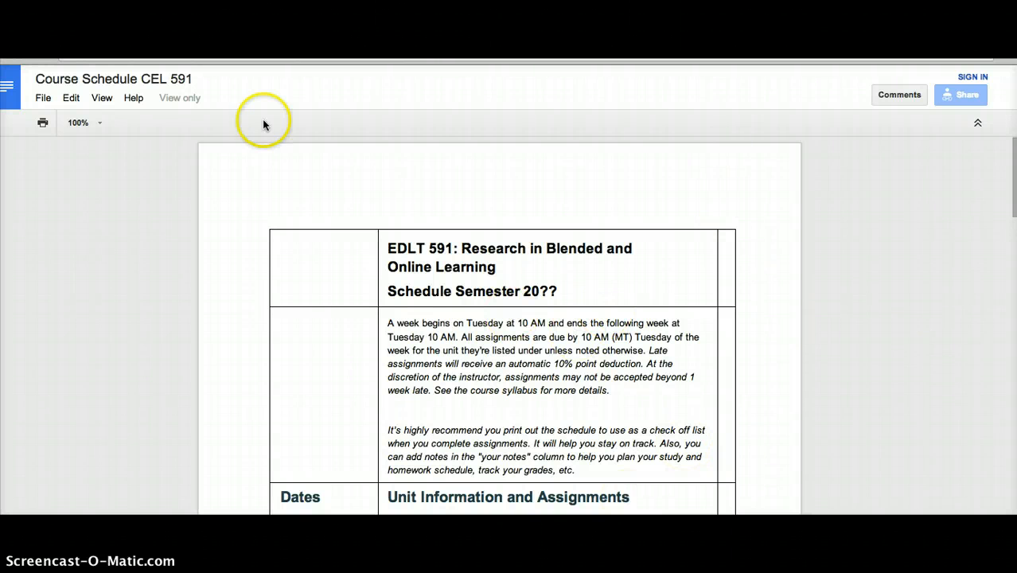
left_click(374, 60)
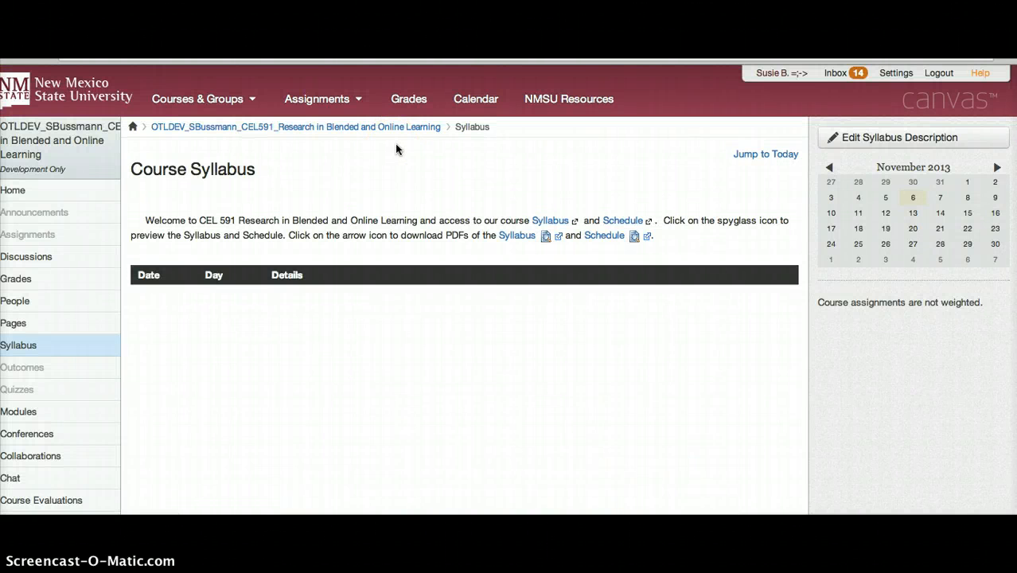
Step: Preview the syllabus PDF within the Course Syllabus page and download the PDF
left_click(546, 237)
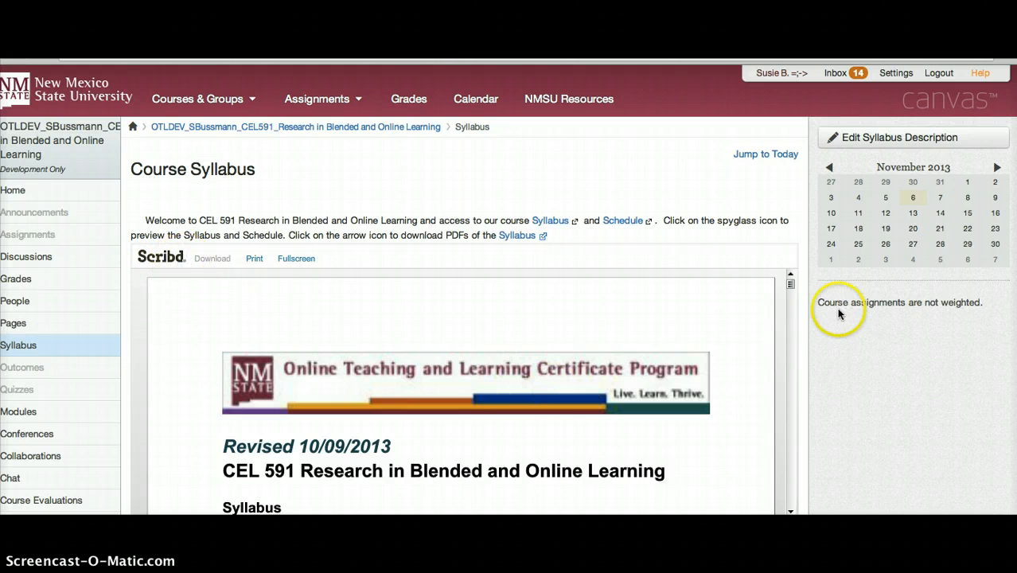
left_click_drag(790, 288, 791, 295)
mouse_move(792, 296)
left_mouse_down()
mouse_move(802, 305)
mouse_move(802, 295)
left_mouse_up()
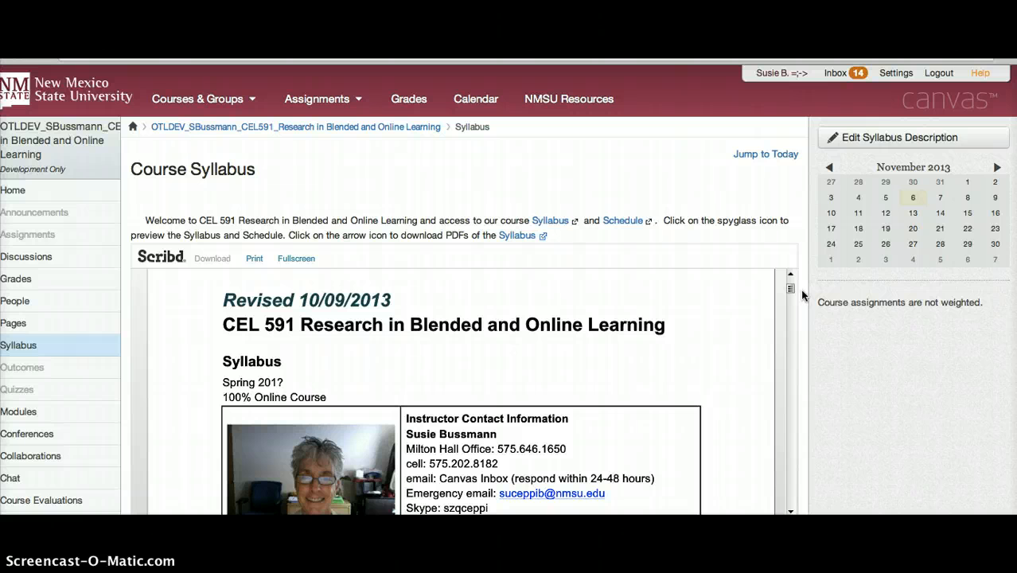
left_click(545, 241)
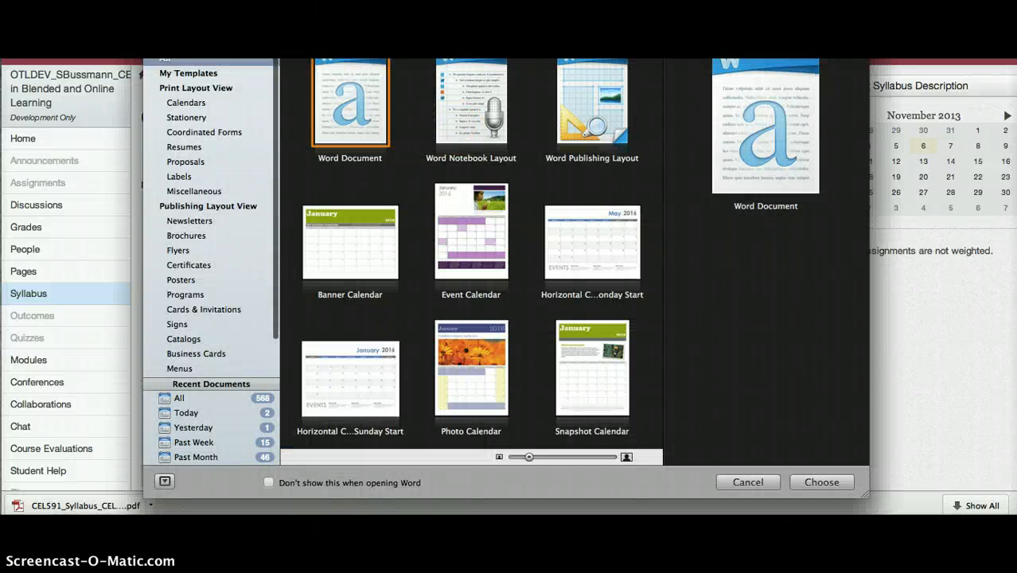
Step: In Word, open the recent document CEL591_Syllabus_CEL570-10_09_13.docx from the Unit 5 Syllabus folder
left_click(28, 58)
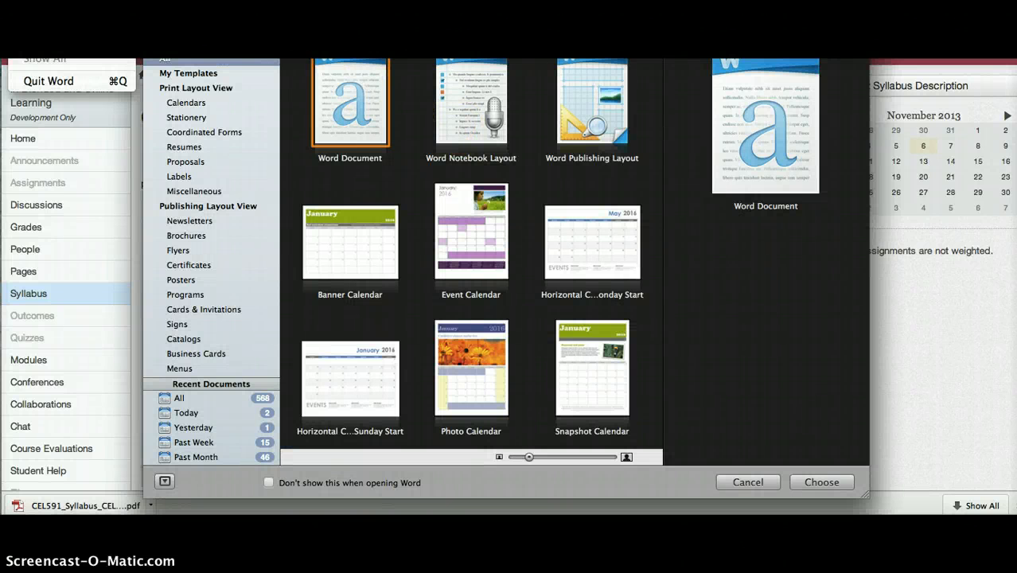
mouse_move(65, 59)
mouse_move(97, 18)
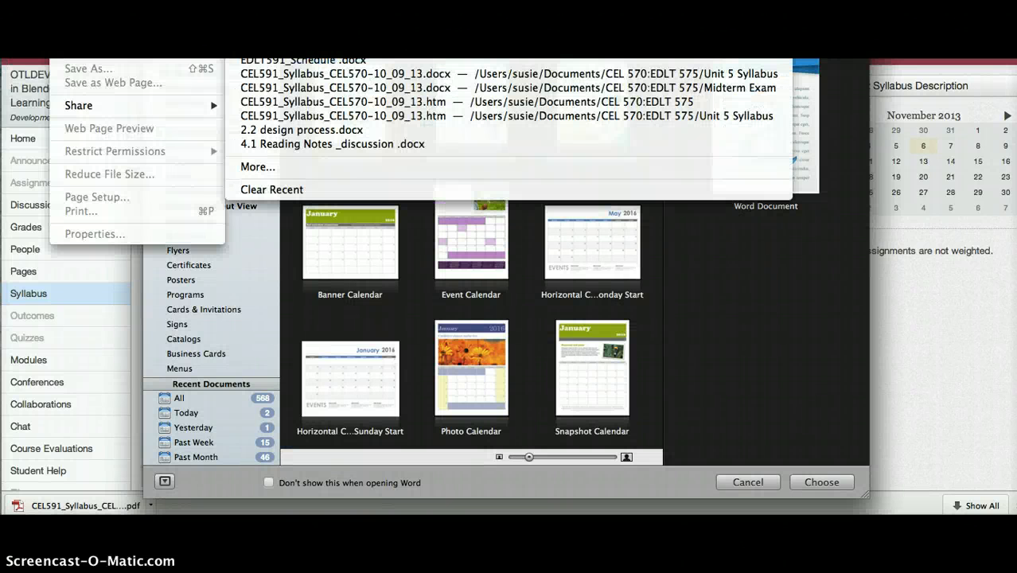
left_click(291, 74)
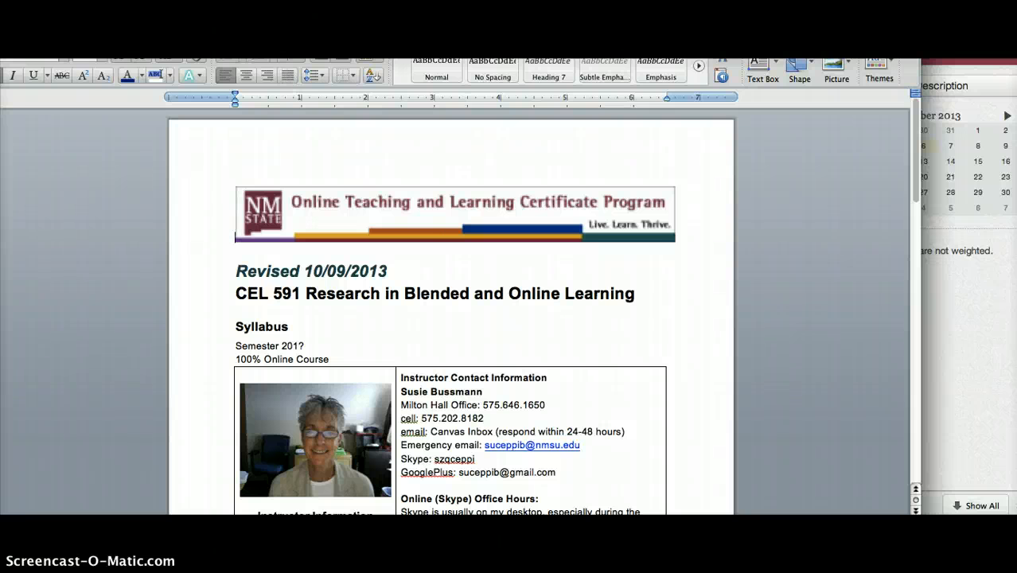
Step: Examine the file formats offered when saving the Word syllabus as a new file, without saving it
left_click(61, 59)
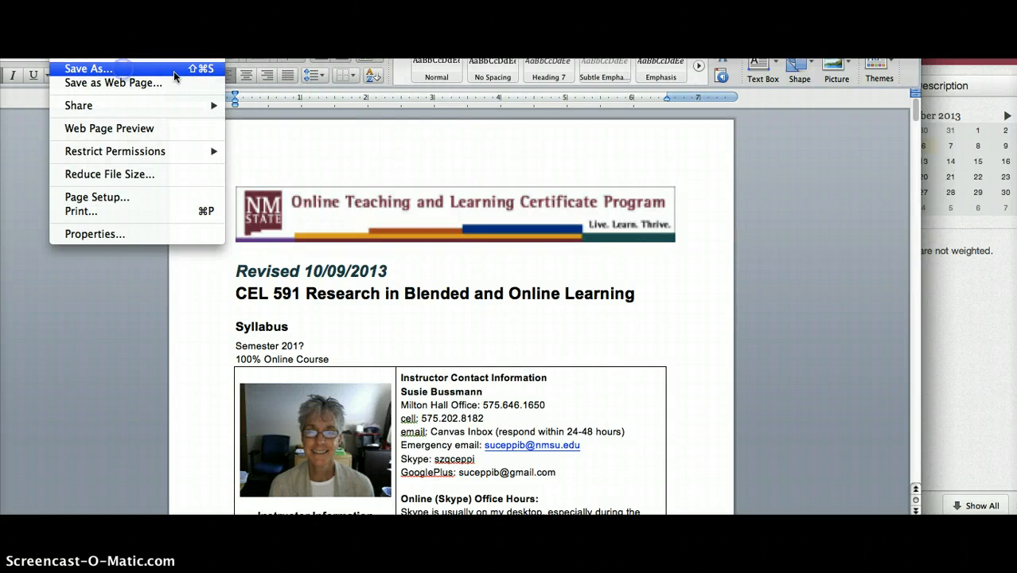
left_click(117, 70)
left_click(557, 289)
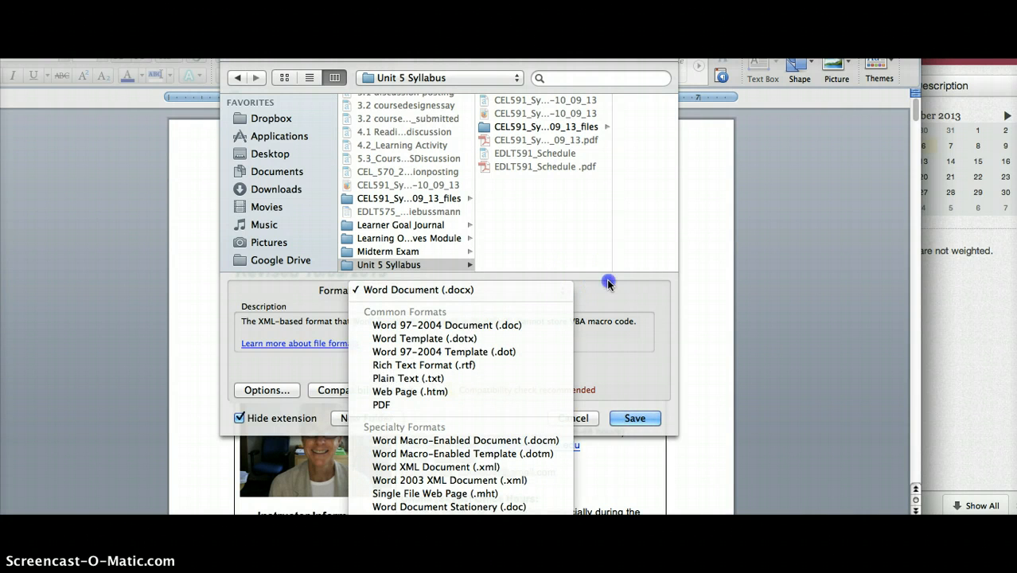
left_click(609, 281)
left_click(580, 423)
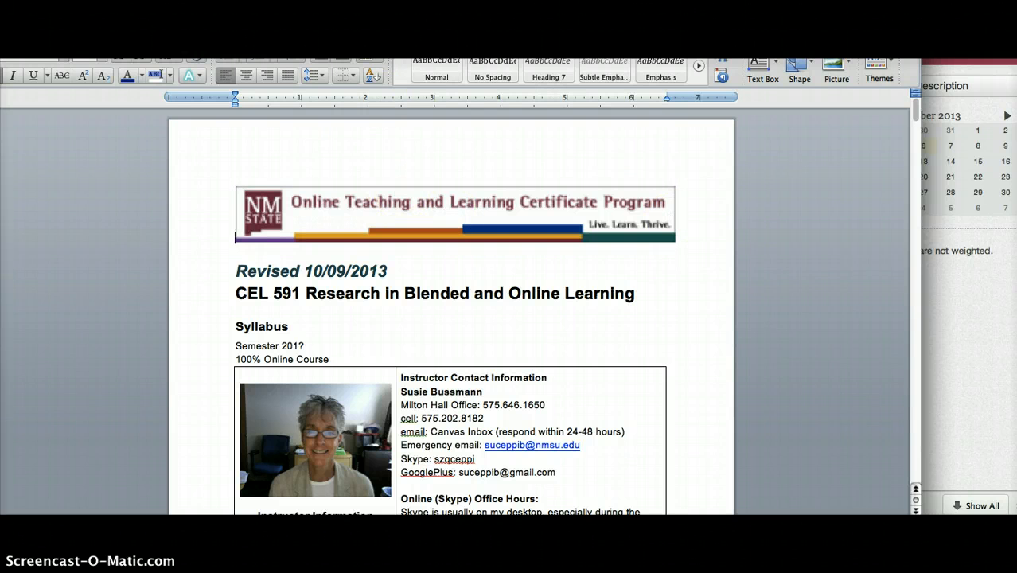
Step: Switch back to the Canvas course in the browser and open the Syllabus folder in the course files
key("super+Tab")
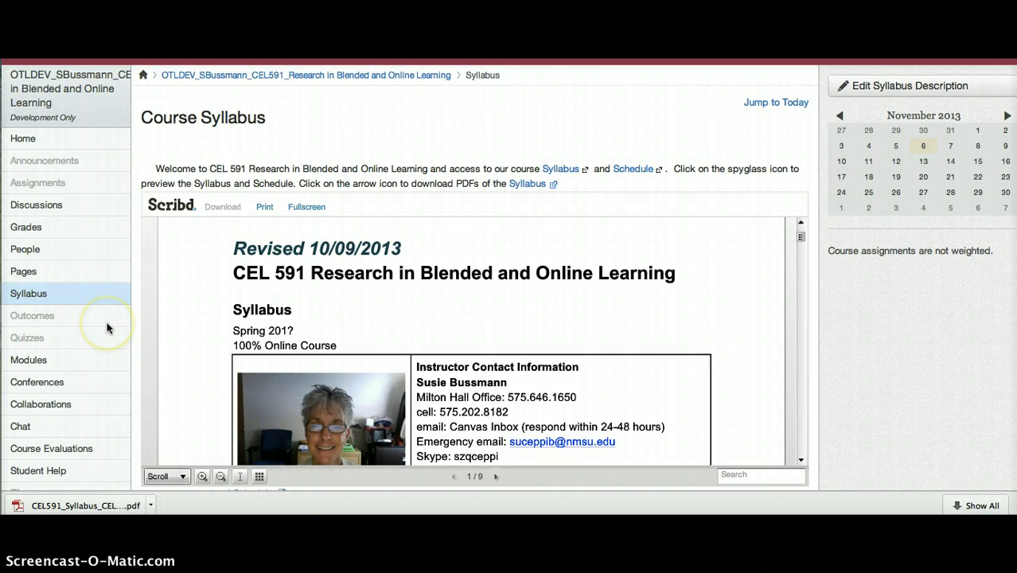
left_click(104, 288)
scroll(104, 290, "down", 2)
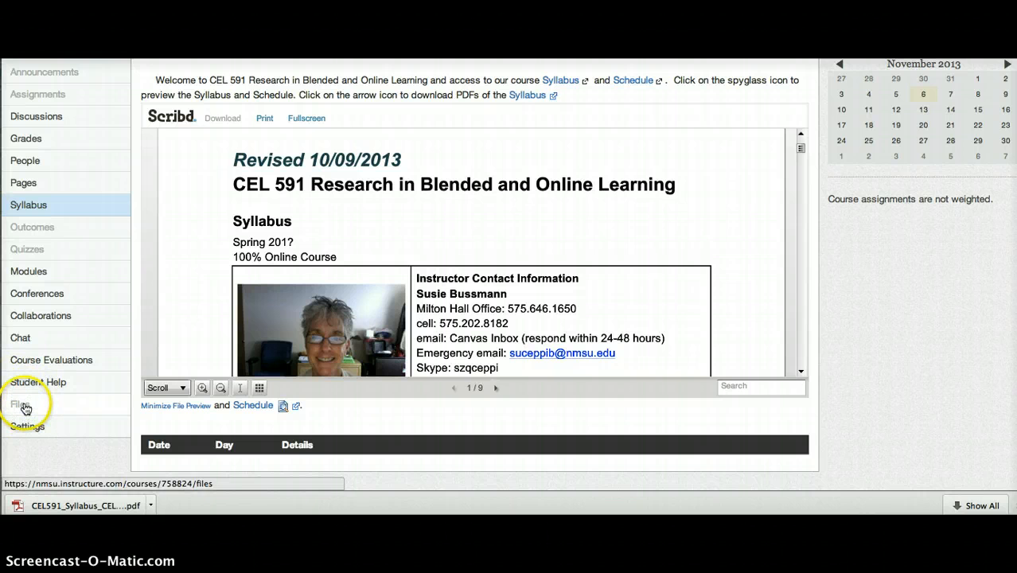
left_click(22, 406)
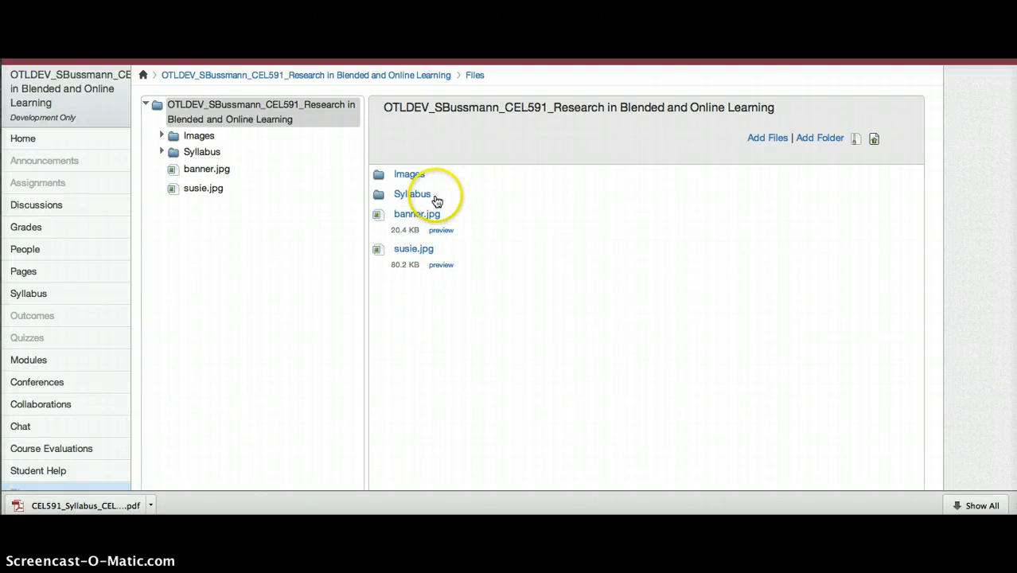
left_click(400, 197)
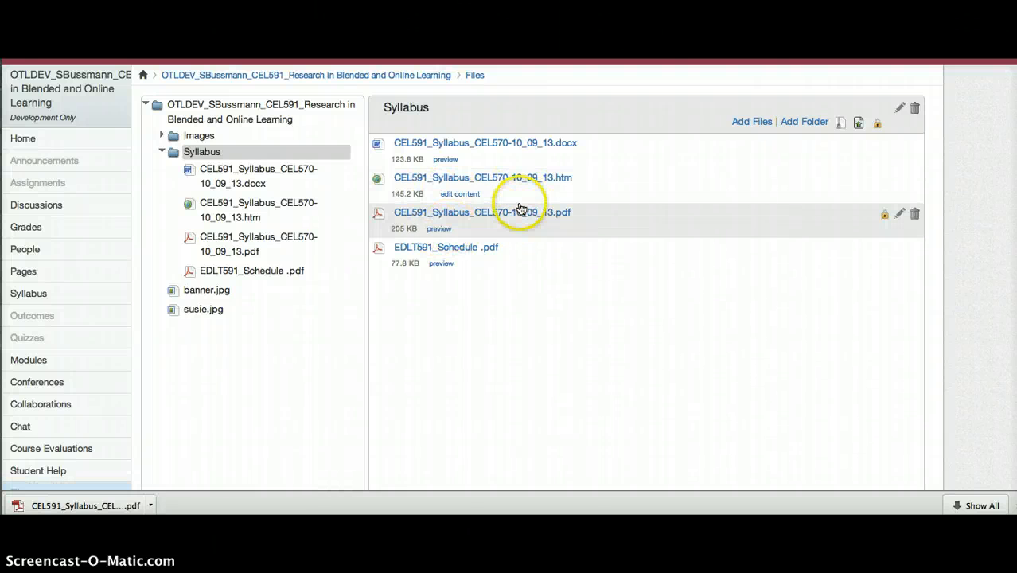
Step: In the syllabus description, select the PDF sentence's Syllabus link, list the course files in the Syllabus folder, and update the syllabus
left_click(43, 295)
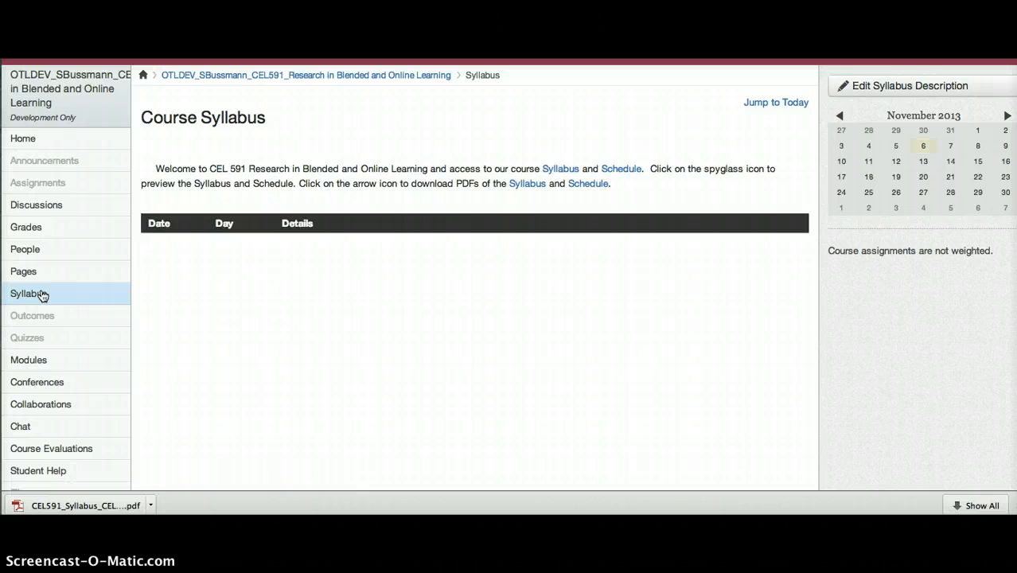
left_click(882, 91)
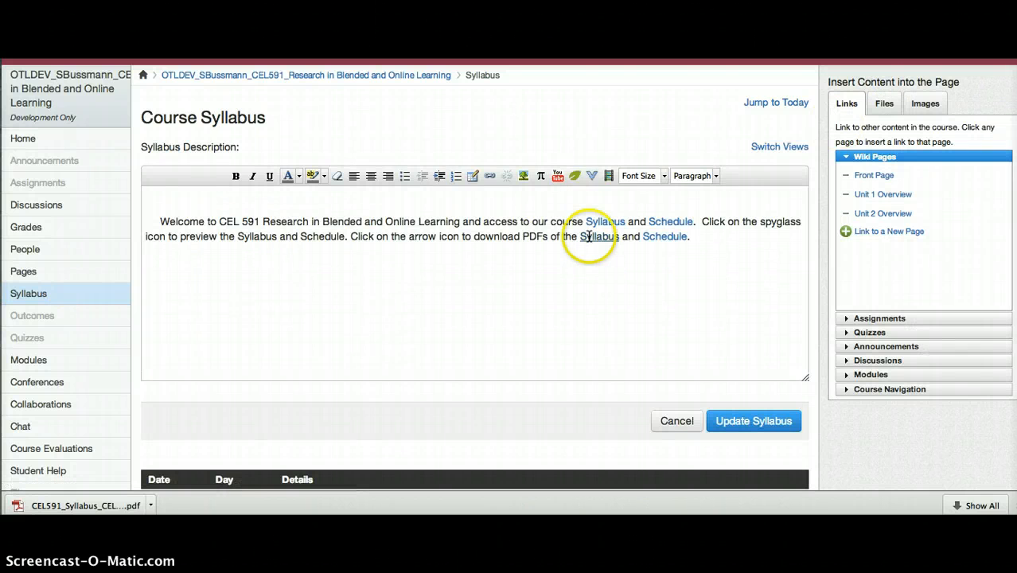
left_click_drag(580, 237, 619, 236)
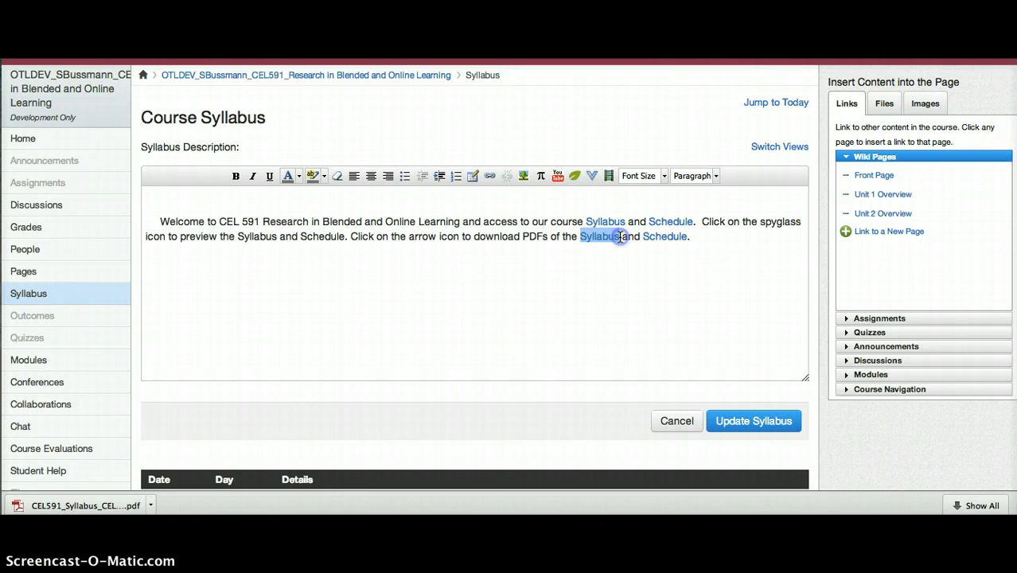
left_click(886, 110)
left_click(840, 143)
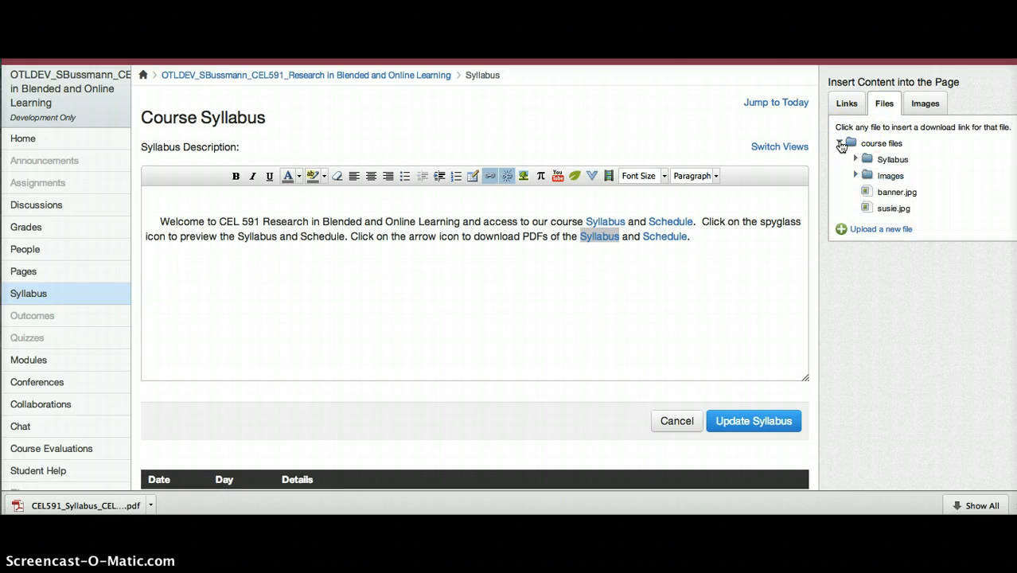
left_click(856, 160)
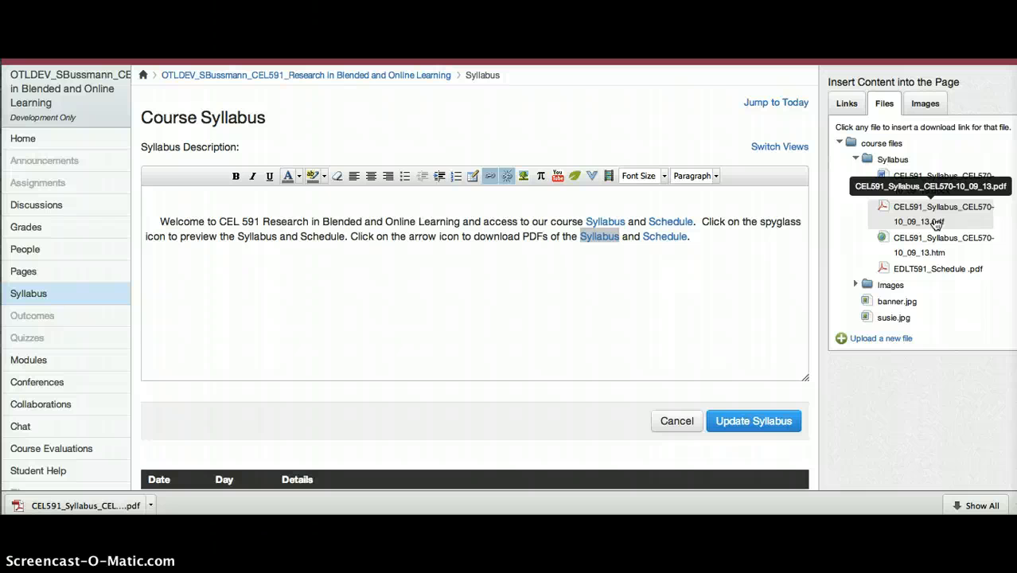
left_click(637, 244)
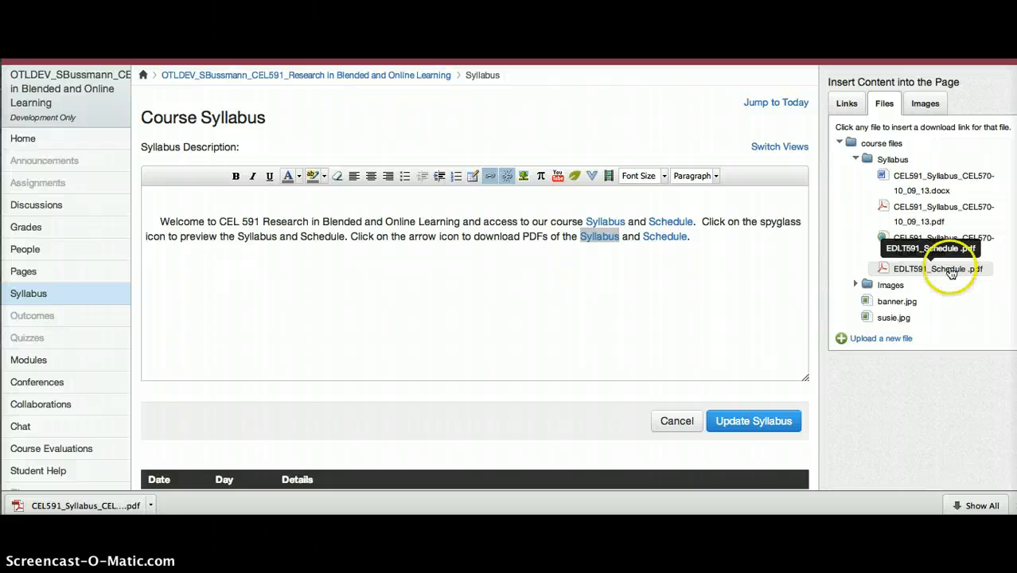
left_click(751, 428)
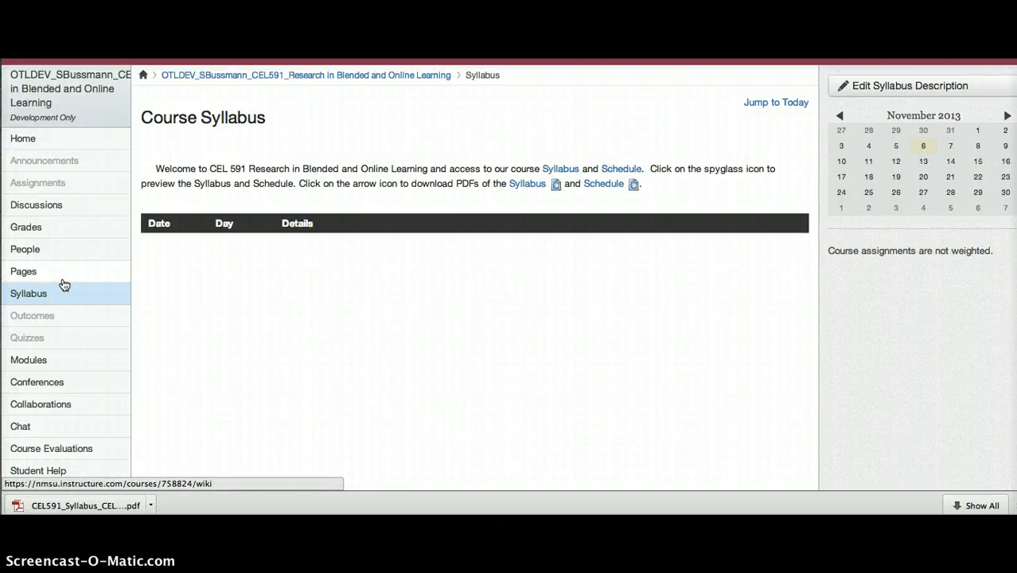
Step: Open the course's Front Page for editing and show its HTML source, placing the cursor after the susie.jpg image tag
left_click(33, 142)
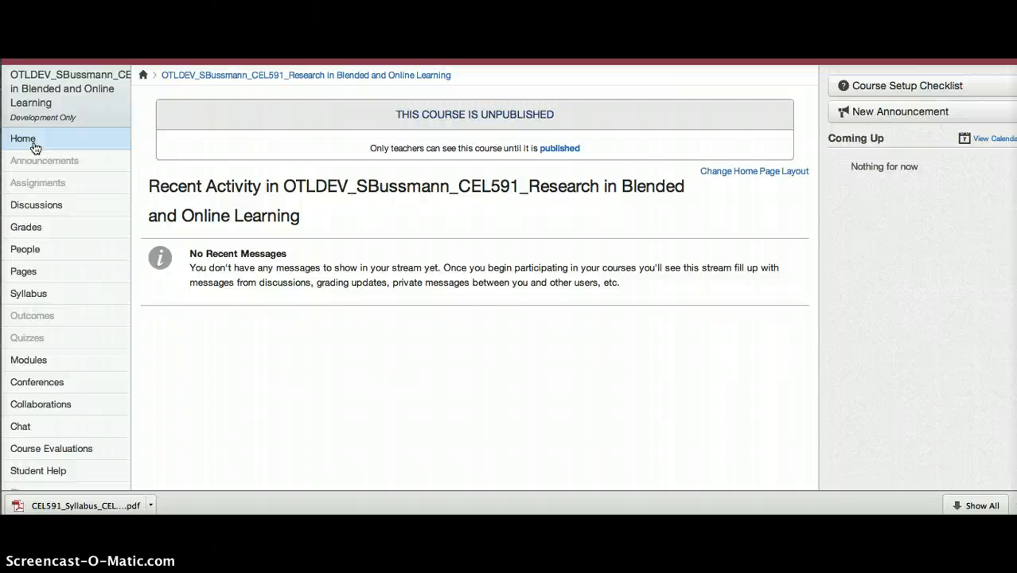
left_click(24, 272)
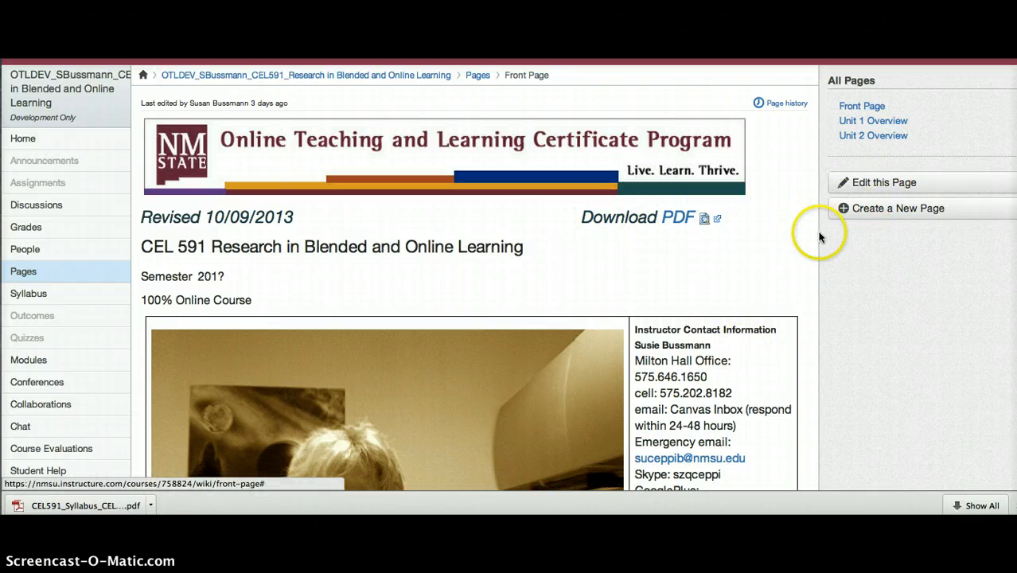
left_click(881, 185)
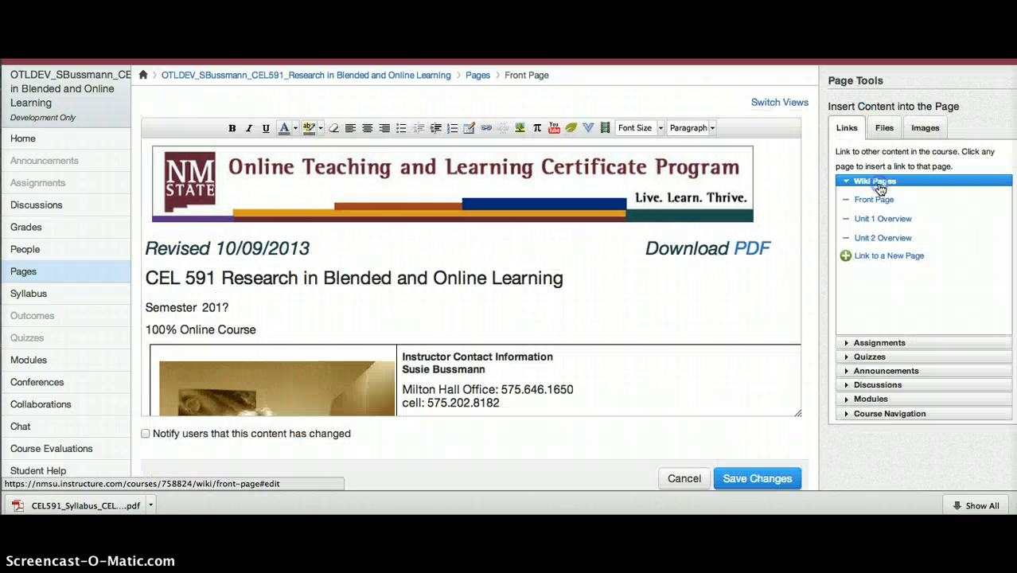
left_click(782, 102)
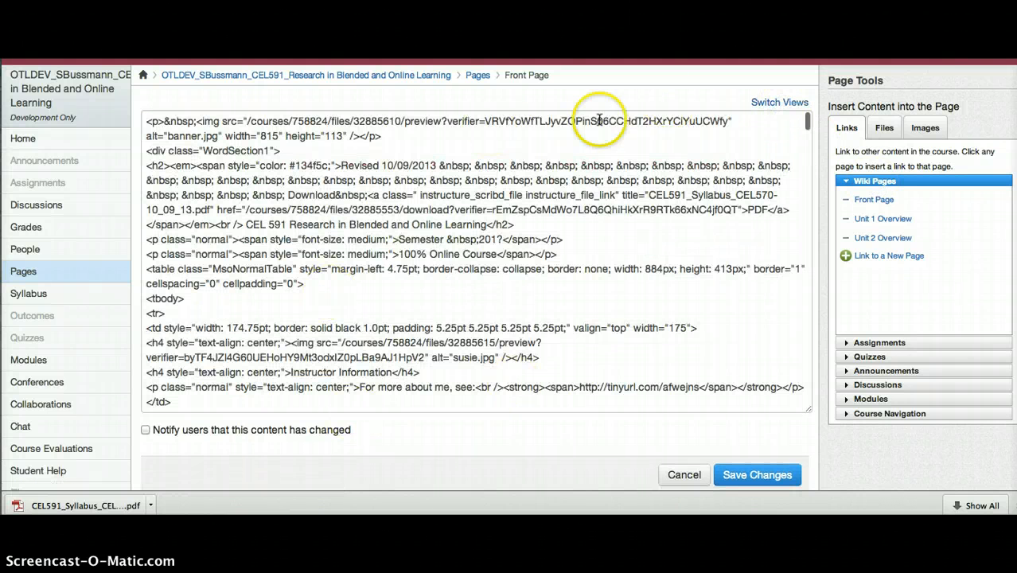
left_click(512, 357)
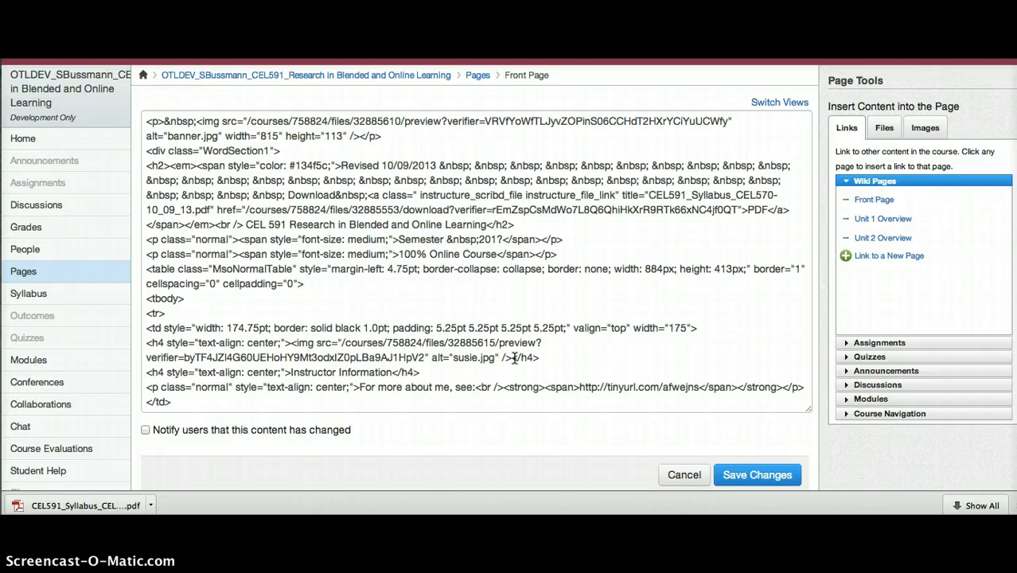
Step: Return the Front Page from HTML source to the visual editor and save the page
left_click(772, 105)
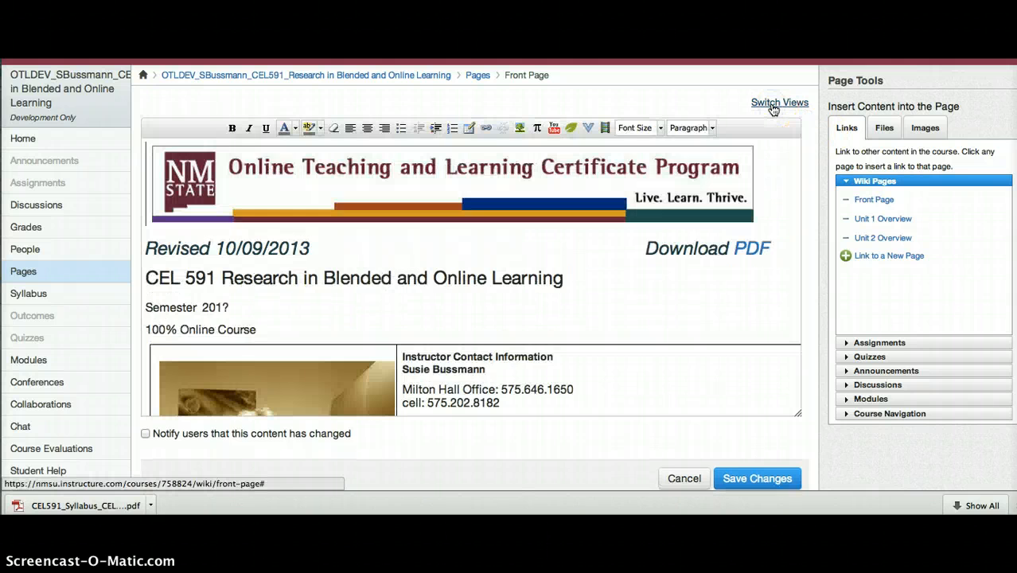
left_click(769, 249)
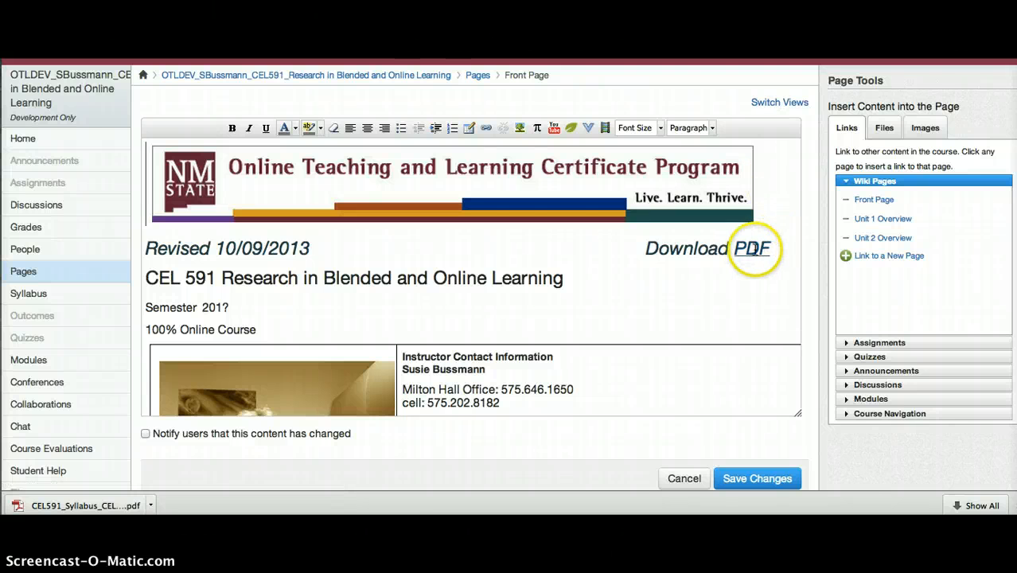
left_click(756, 481)
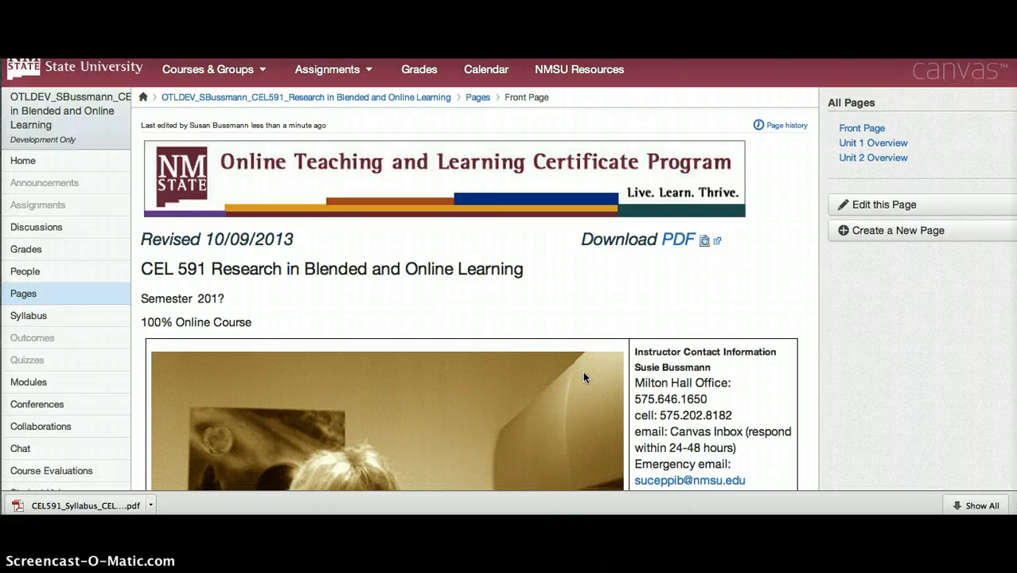
Step: Switch to Word and browse for a document to open, going through Documents and CEL 570/EDLT 575 to the Unit 5 Syllabus folder
key("super+Tab")
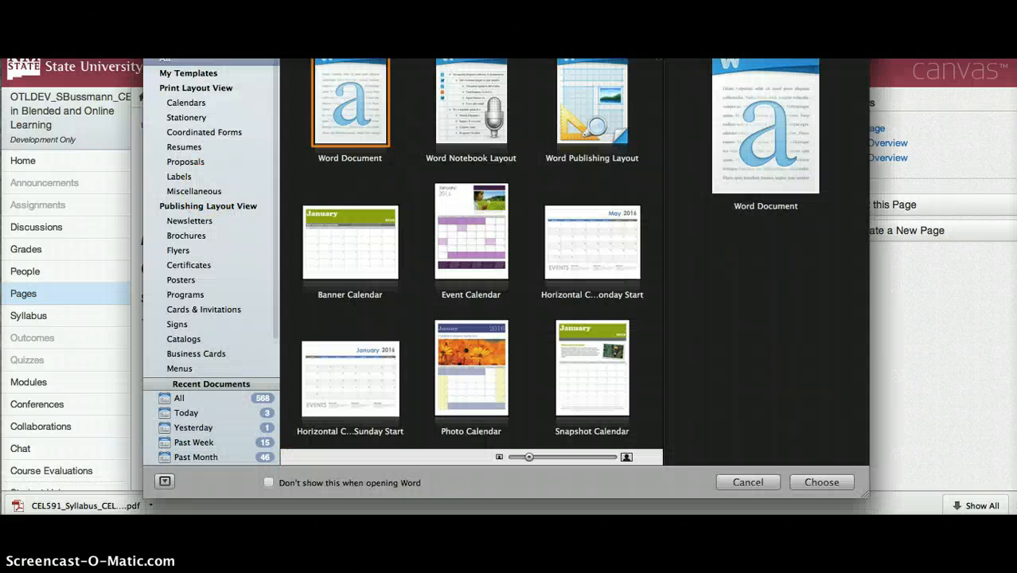
left_click(65, 58)
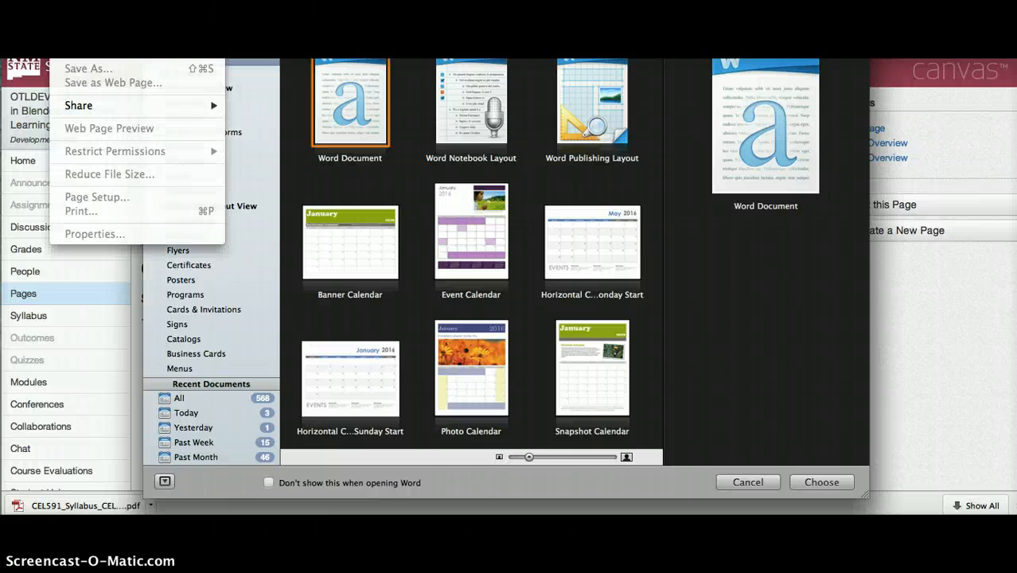
mouse_move(95, 18)
left_click(84, 4)
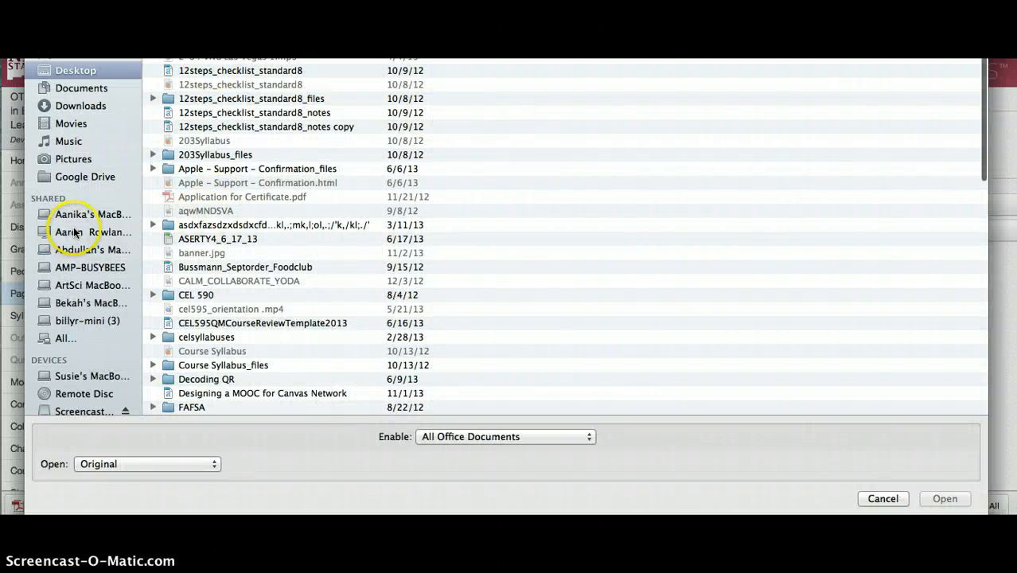
left_click(81, 89)
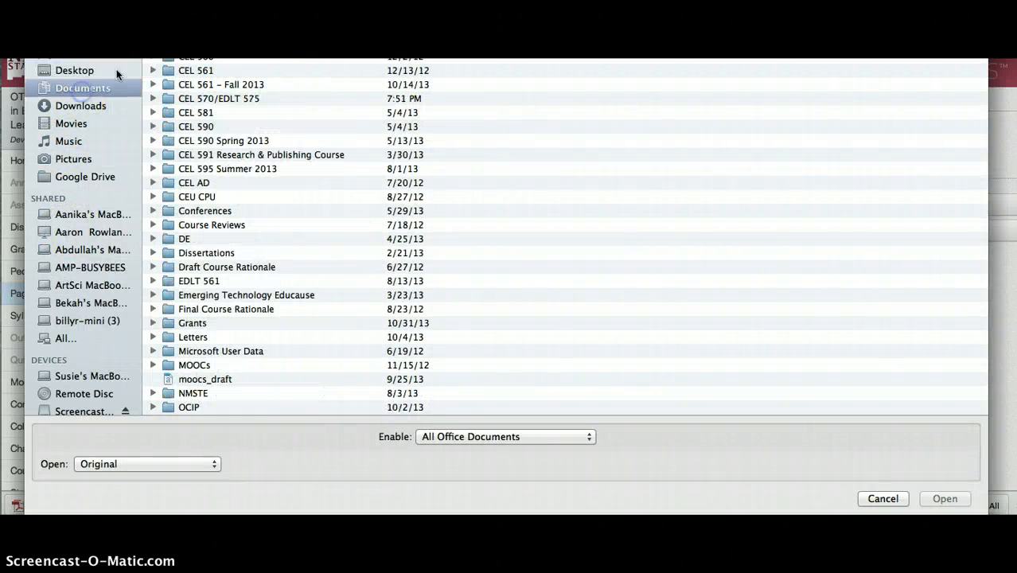
left_click(256, 97)
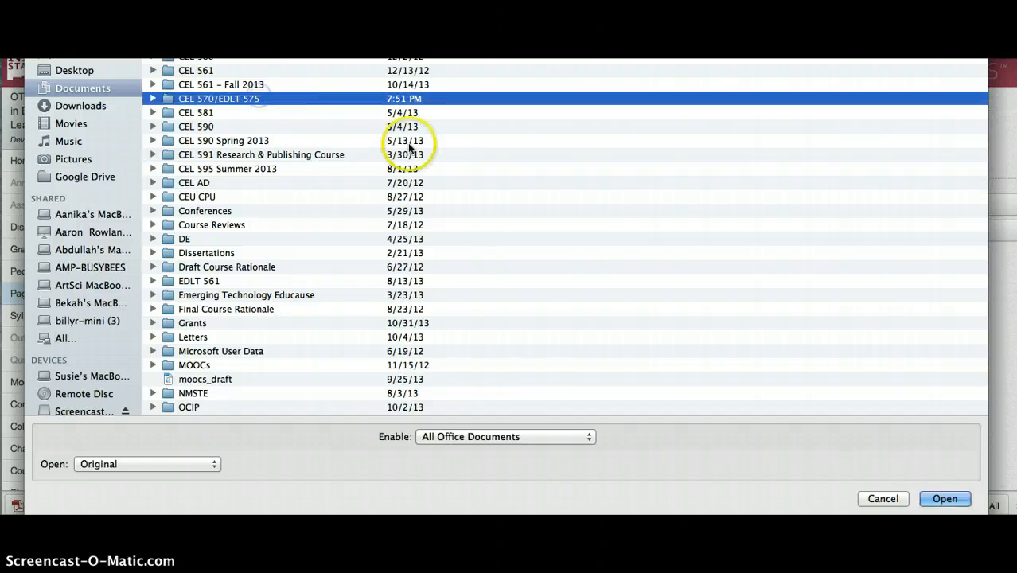
double_click(216, 99)
double_click(215, 275)
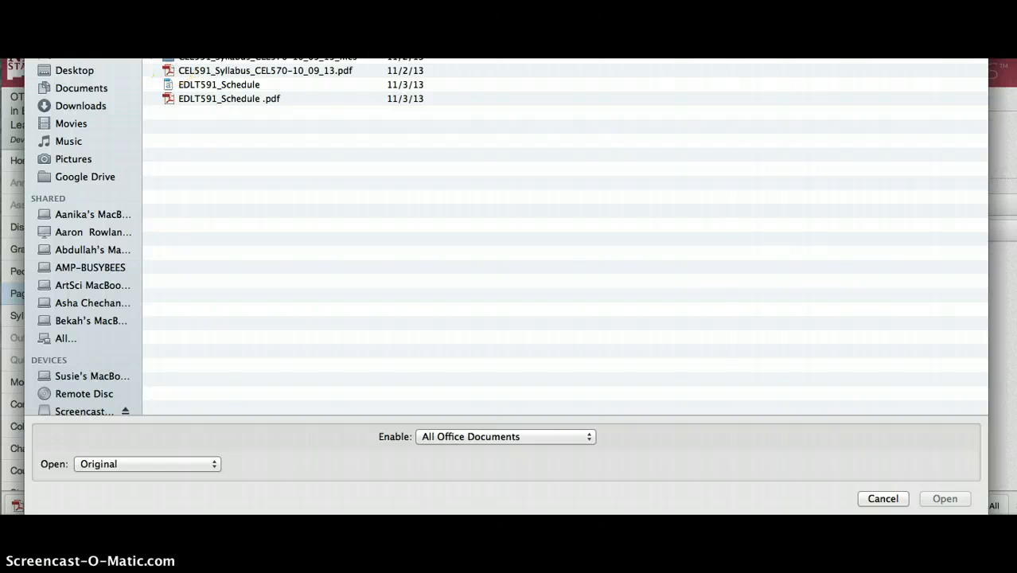
Step: Examine the contents of the CEL591_Syllabus_CEL570-10_09_13_files folder, and close the file browser without opening anything
left_click(154, 56)
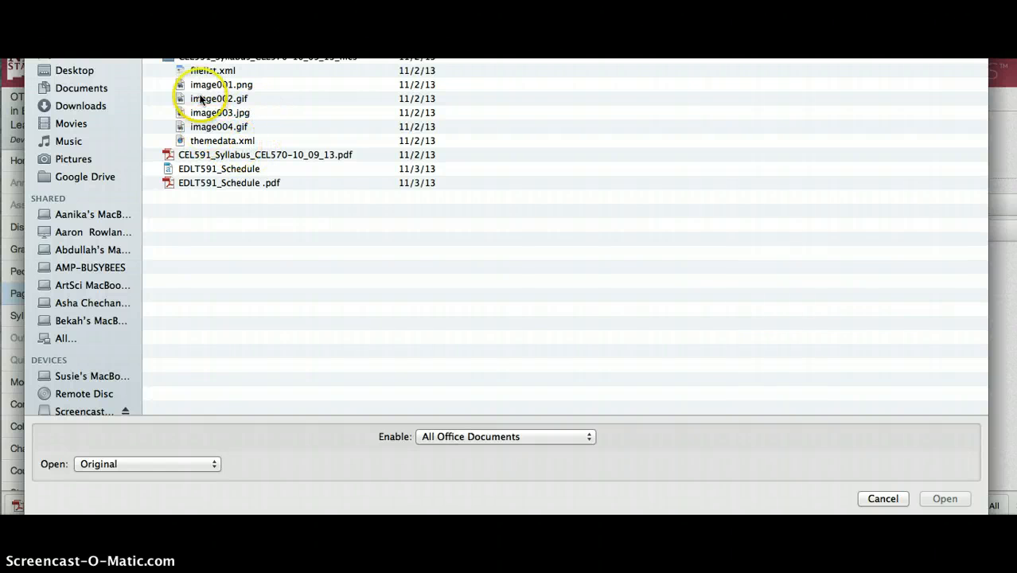
left_click(152, 59)
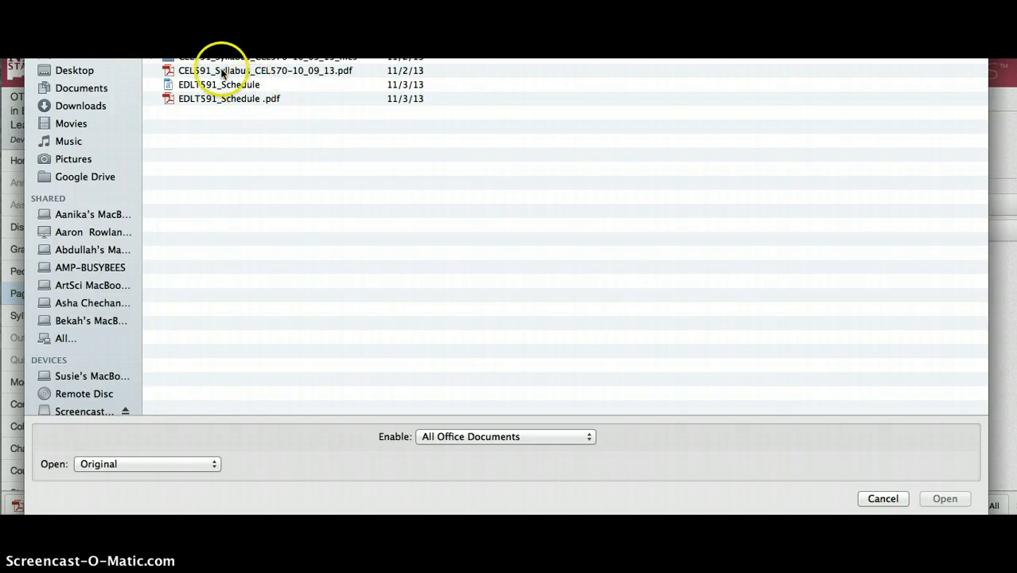
left_click(892, 500)
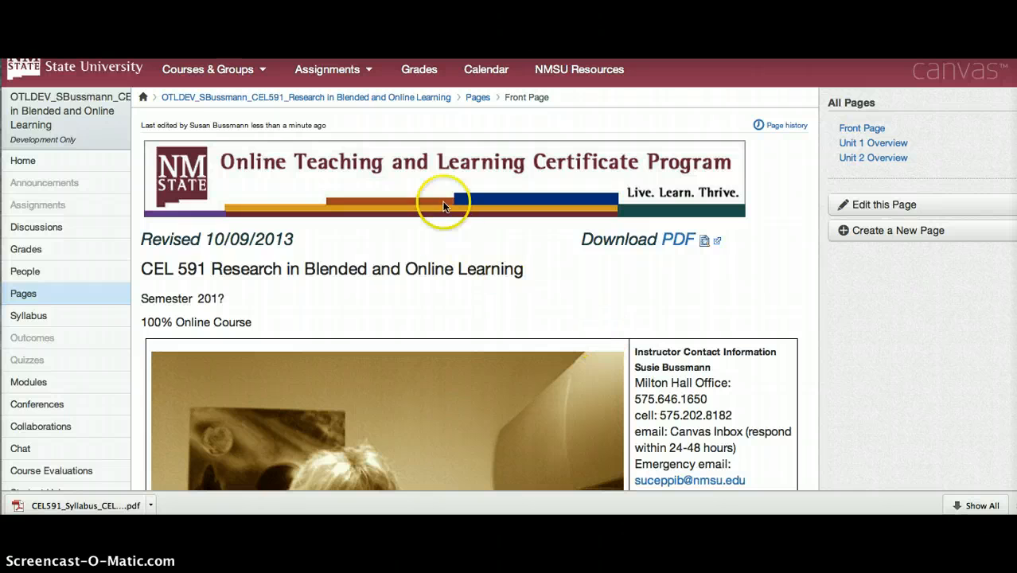
Step: Open the web page version of CEL591_Syllabus_CEL570-10_09_13 in a new browser tab
key("super+t")
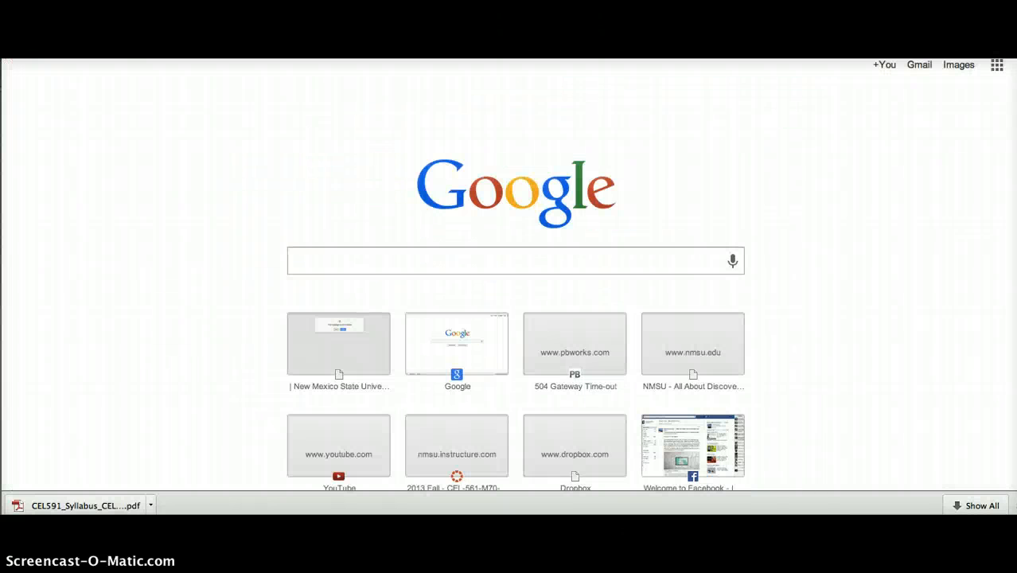
left_click(76, 1)
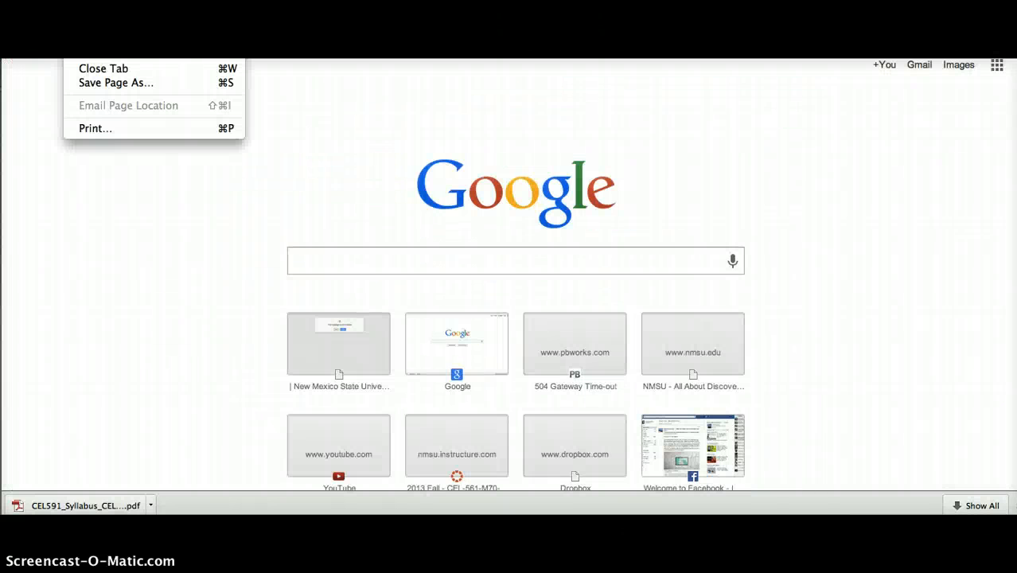
left_click(103, 16)
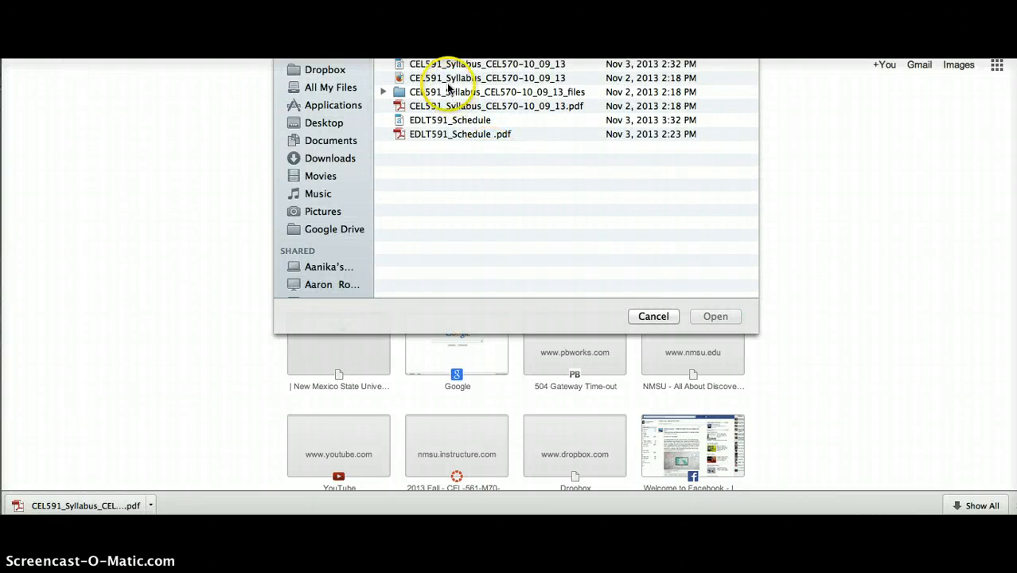
left_click(400, 83)
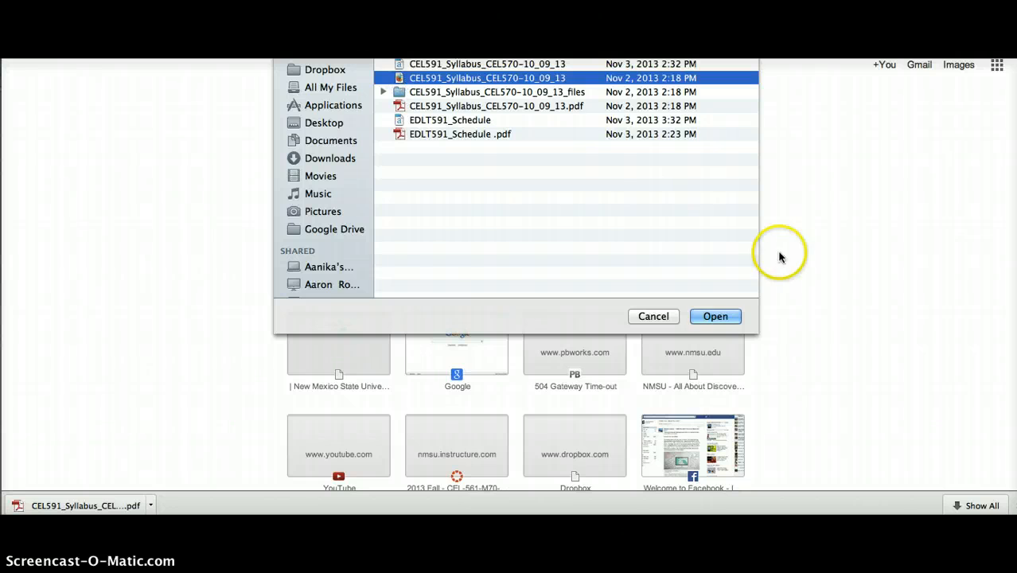
left_click(722, 318)
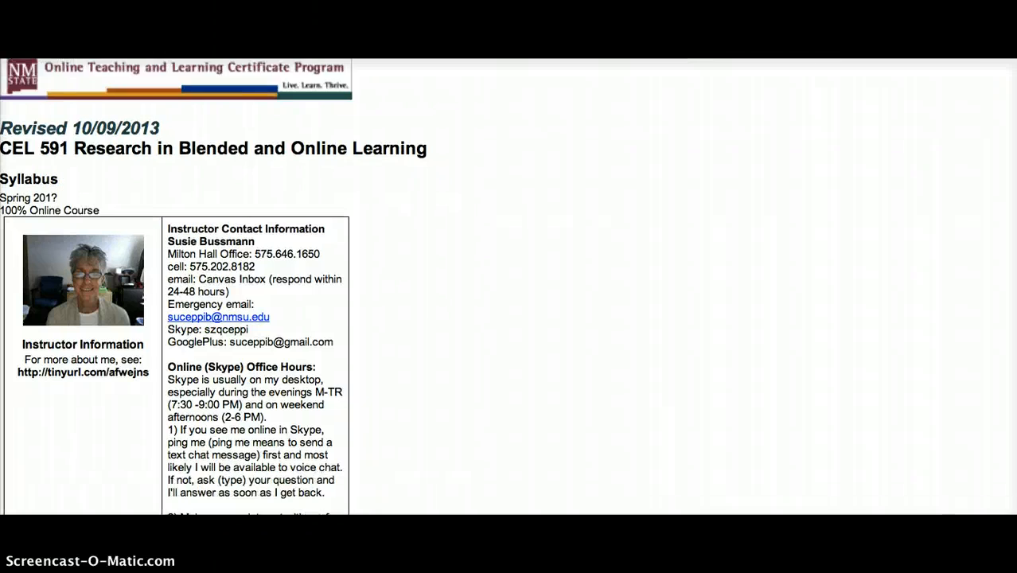
Step: Show the HTML source of the syllabus web page and copy all of its code
left_click(145, 59)
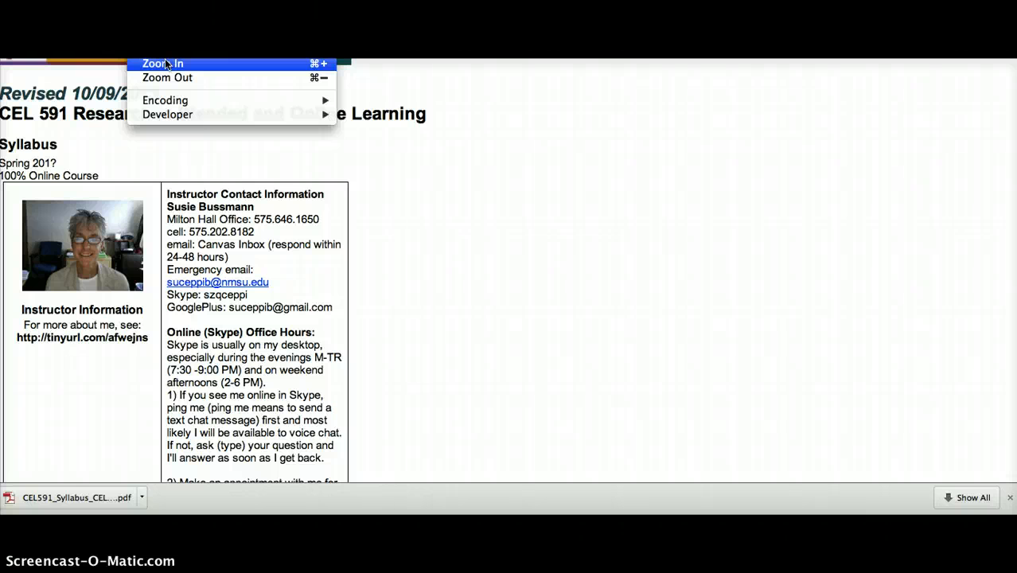
mouse_move(177, 114)
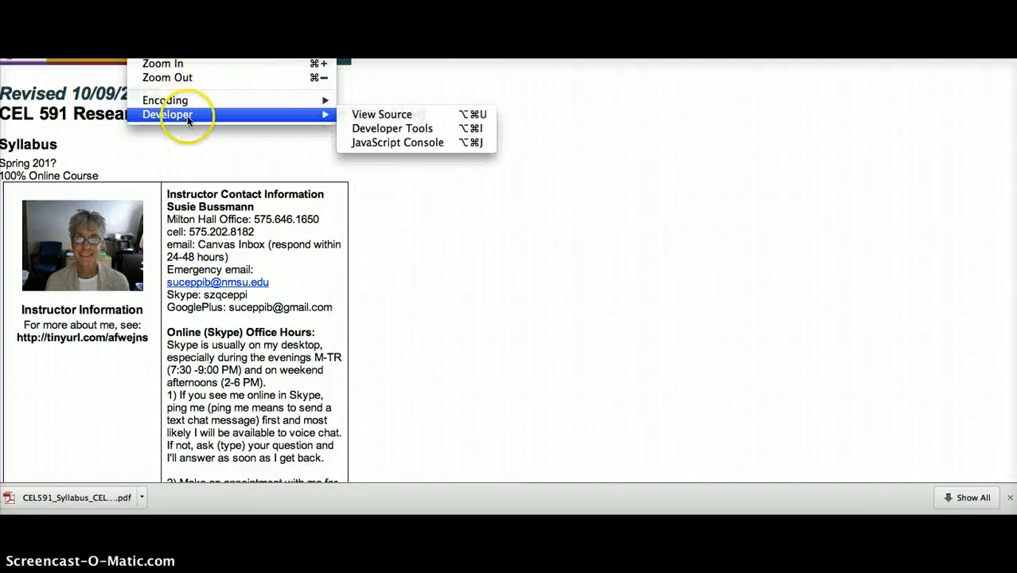
left_click(380, 114)
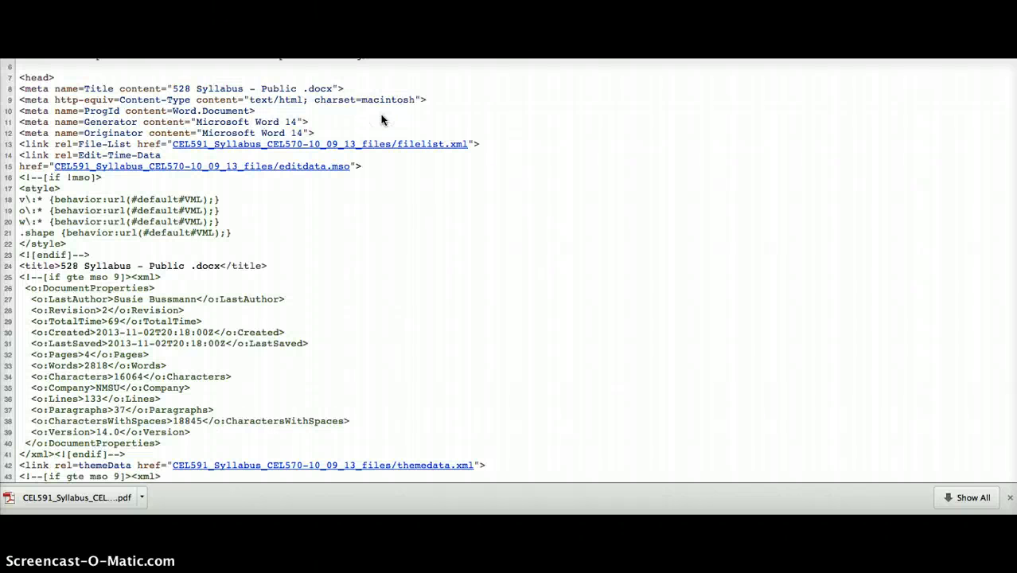
left_click_drag(18, 76, 157, 167)
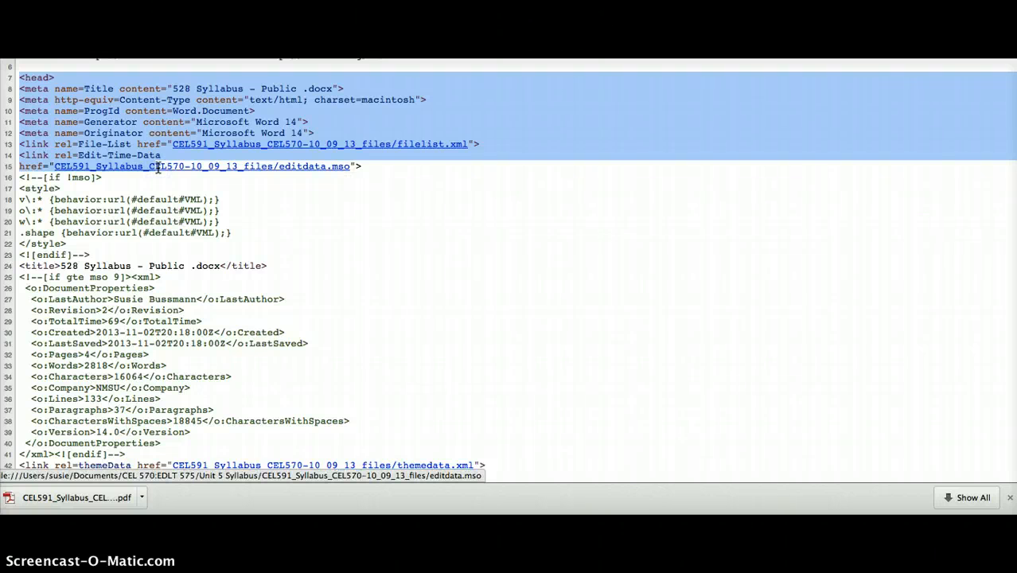
key("super+a")
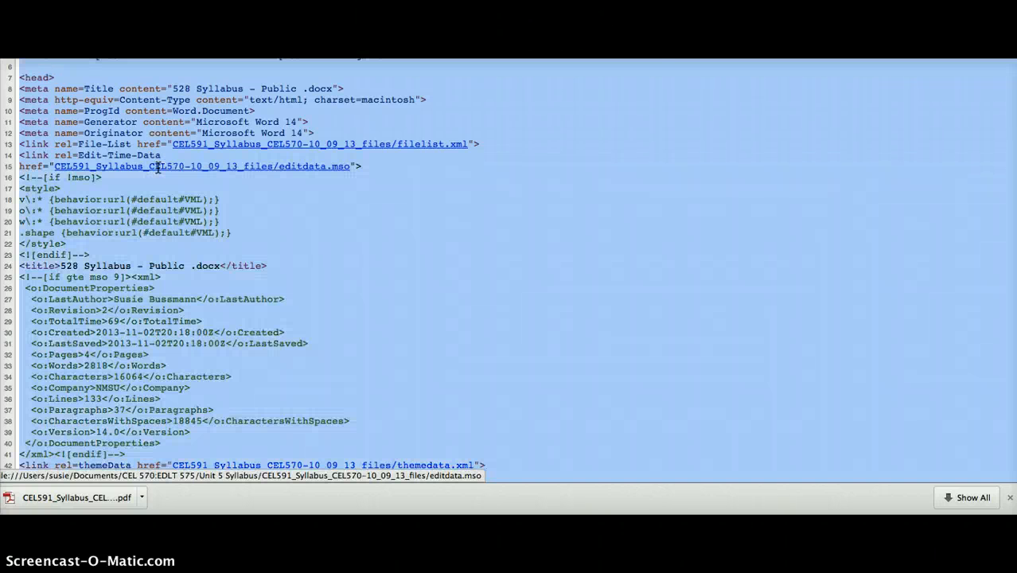
key("super+s")
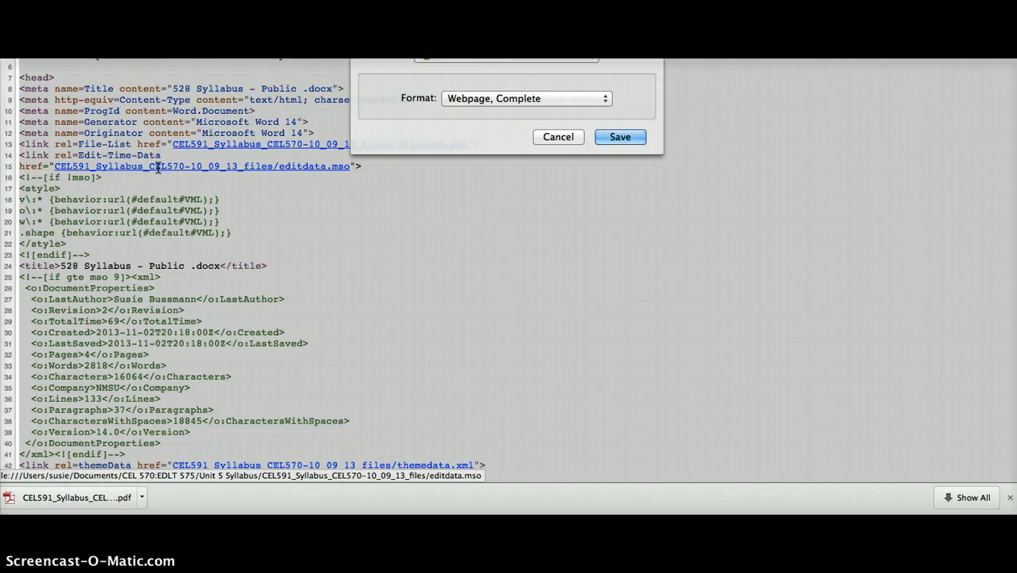
left_click(562, 137)
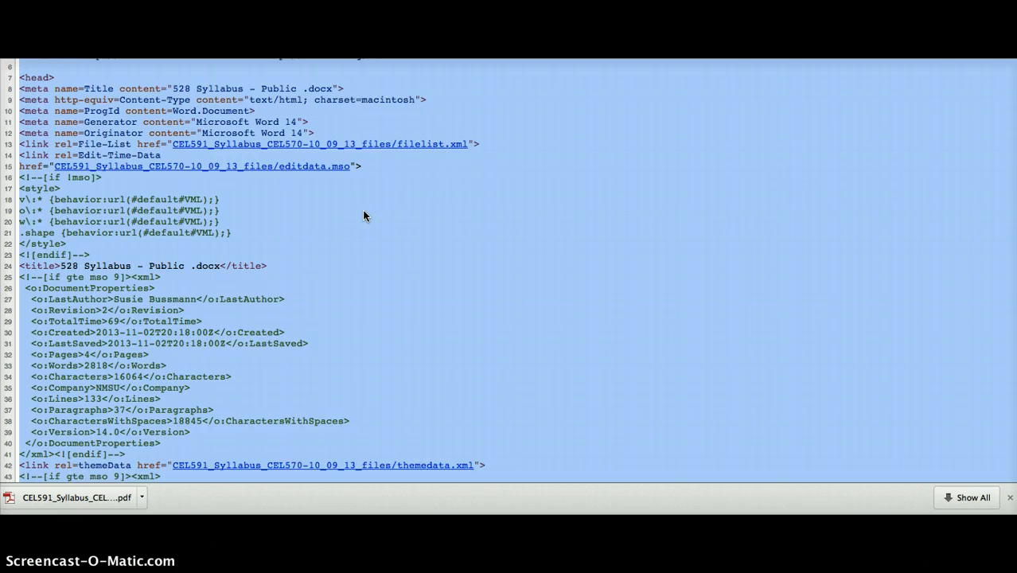
left_click(345, 118)
Step: Return to the Canvas Front Page tab and create a new course page titled Fake
key("ctrl+shift+Tab")
key("ctrl+shift+Tab")
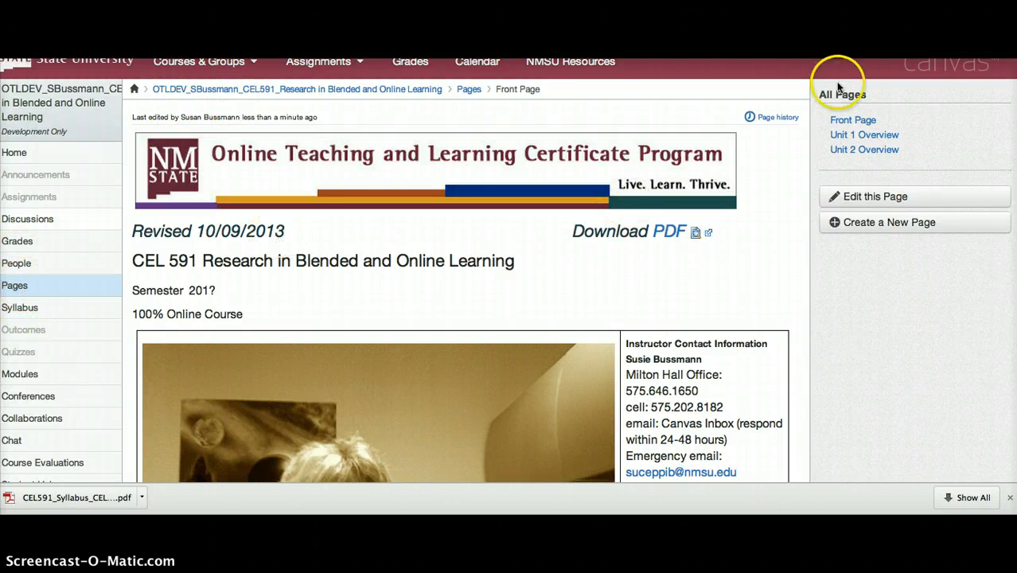
left_click(950, 222)
left_click(920, 223)
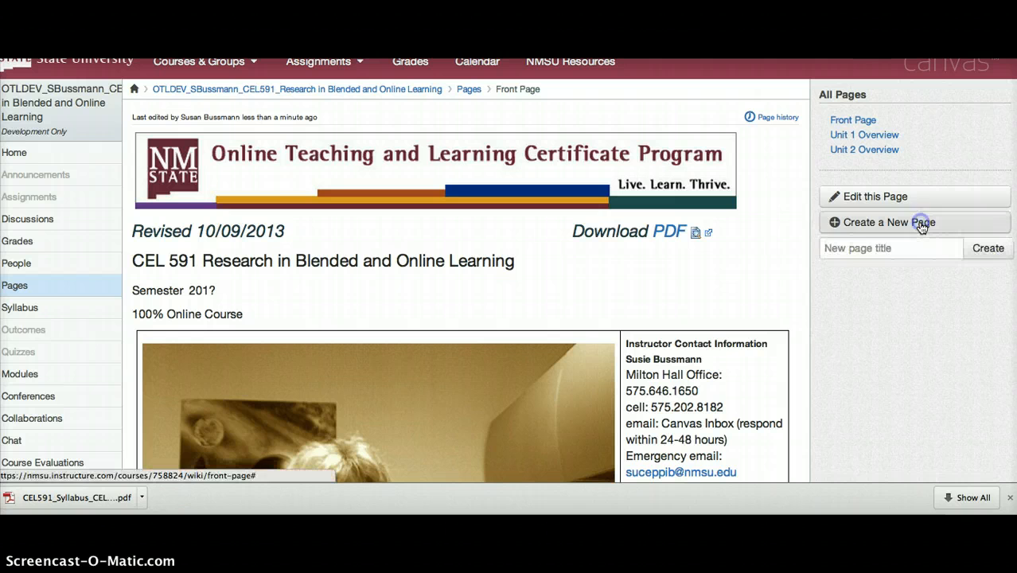
left_click(883, 243)
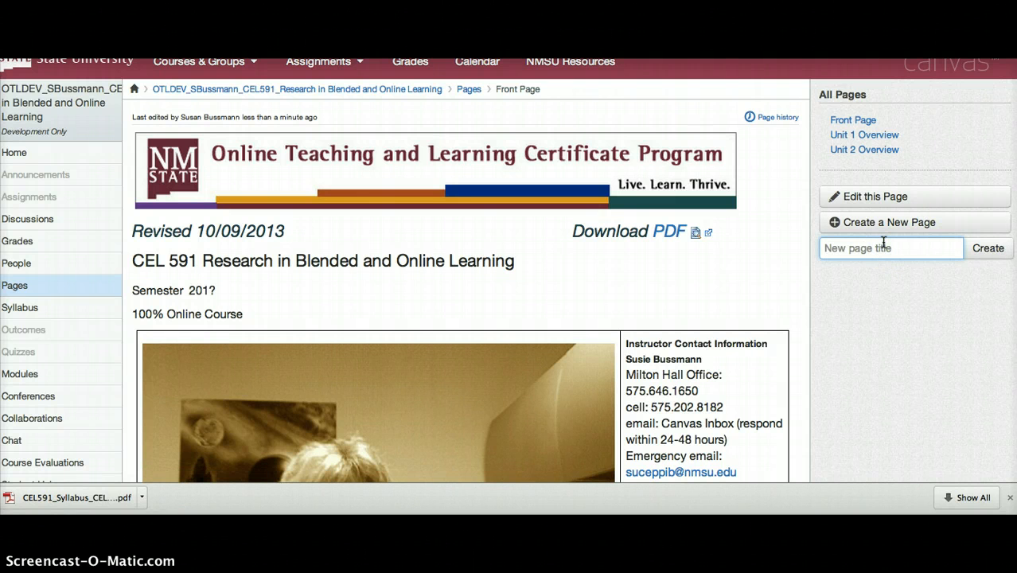
type("FAke")
left_click(993, 256)
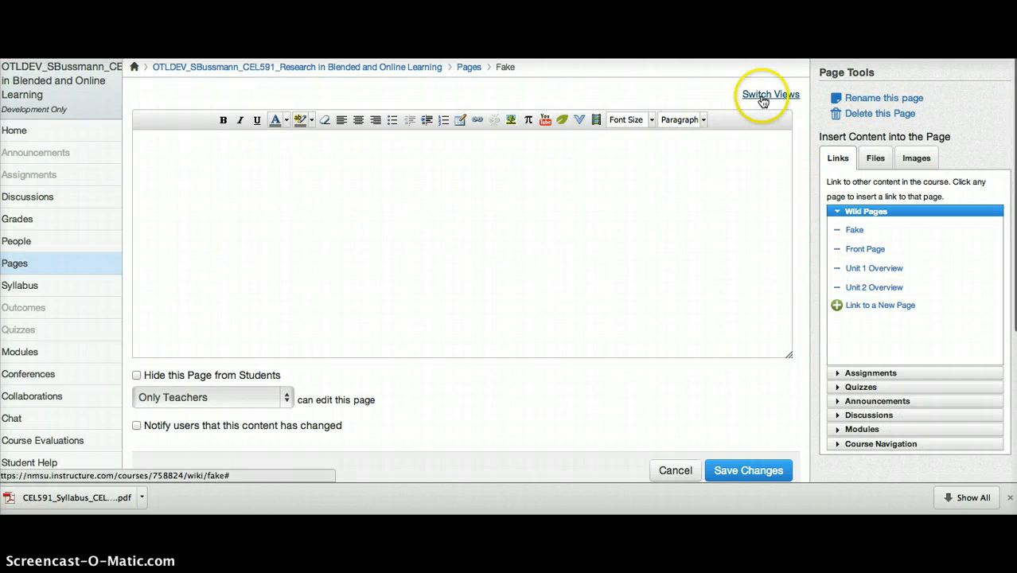
Step: Paste the copied syllabus source into the Fake page's HTML view, return to the visual editor, save the page and review it
left_click(762, 95)
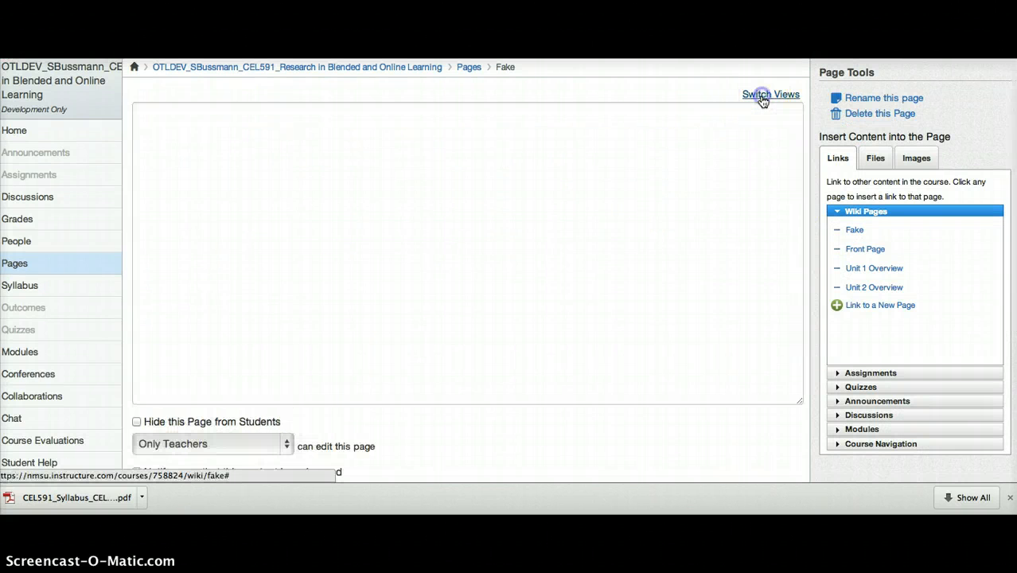
left_click(150, 125)
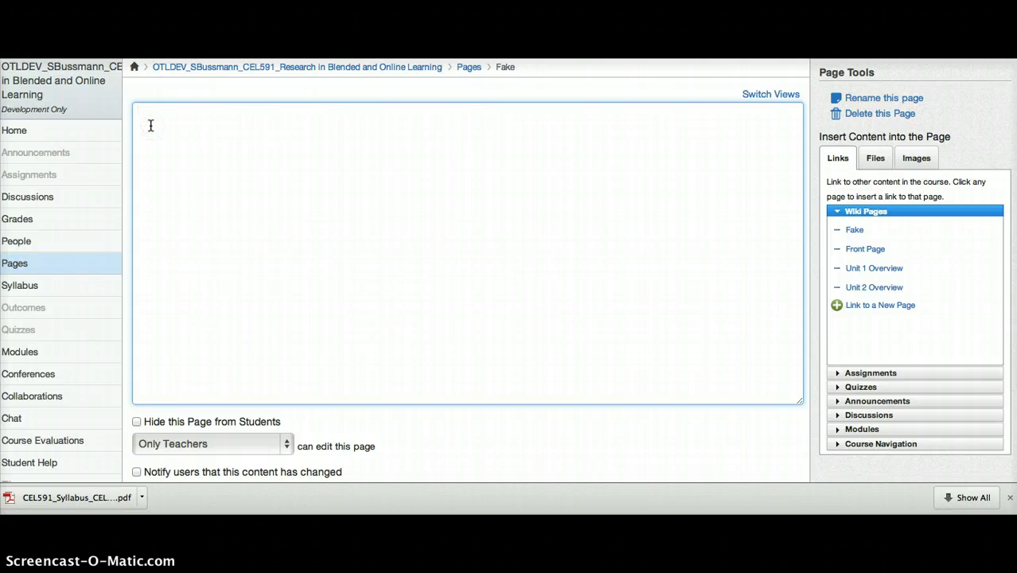
key("ctrl+v")
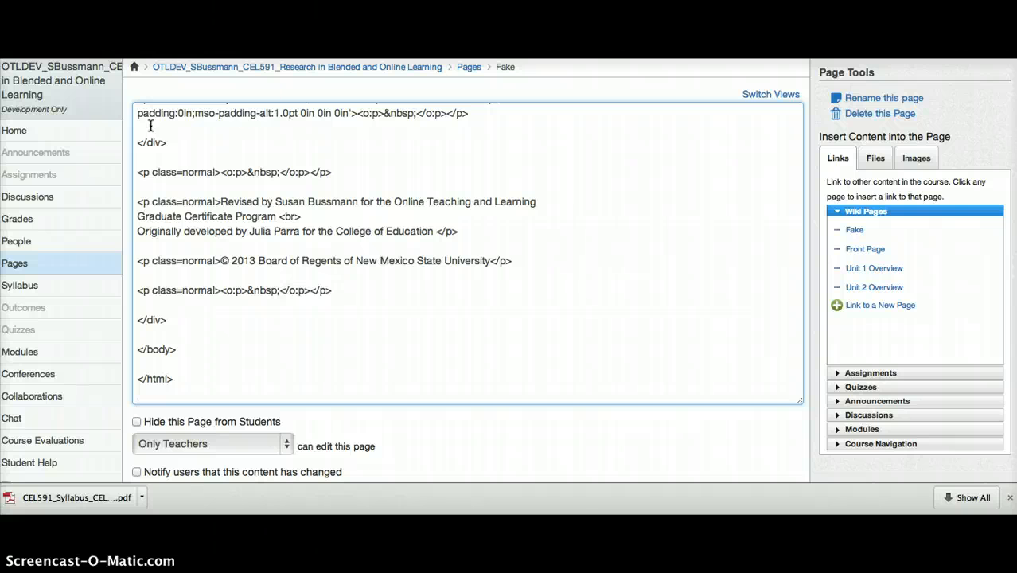
left_click(755, 91)
left_click(753, 94)
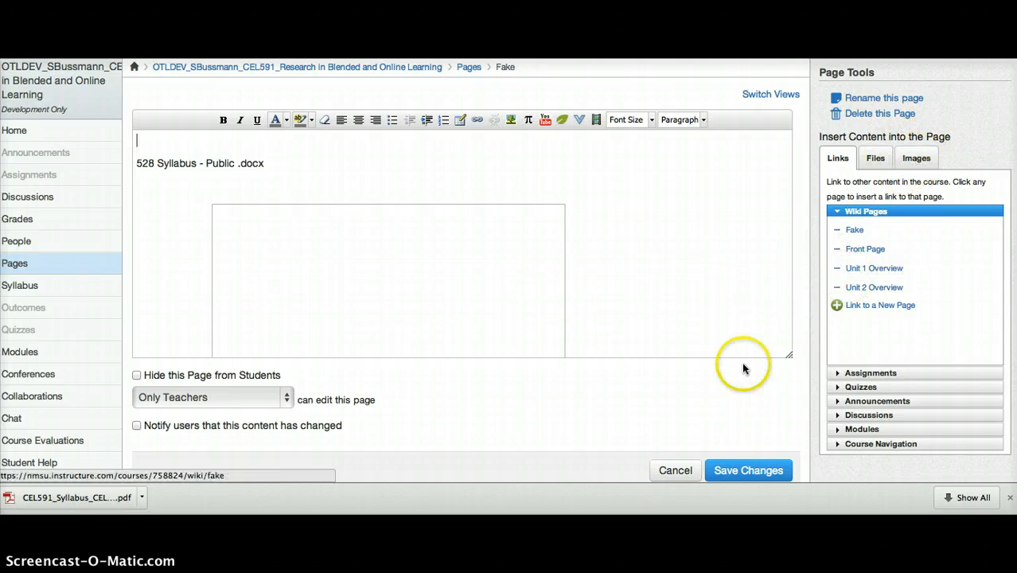
left_click(741, 470)
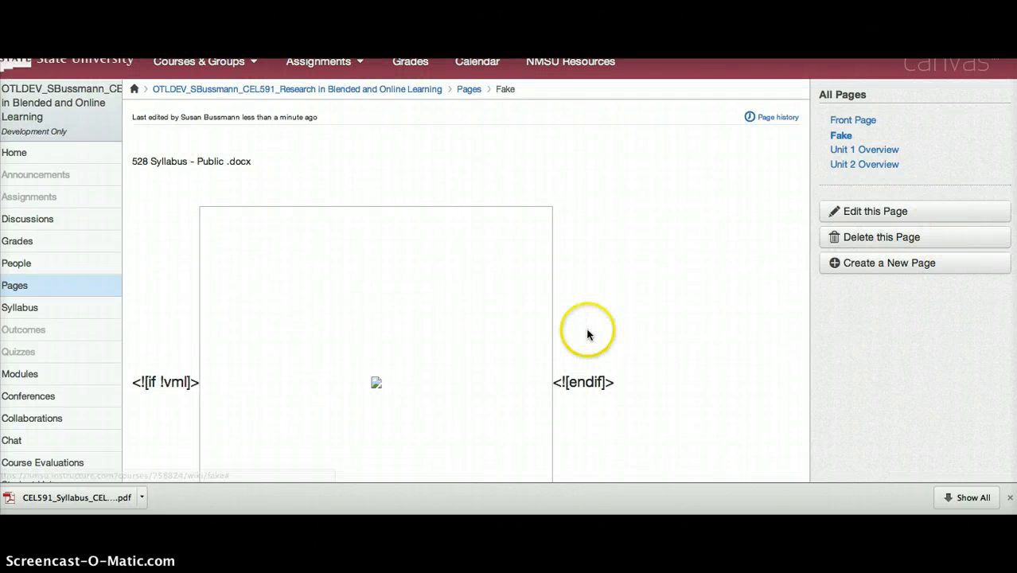
scroll(398, 338, "down", 2)
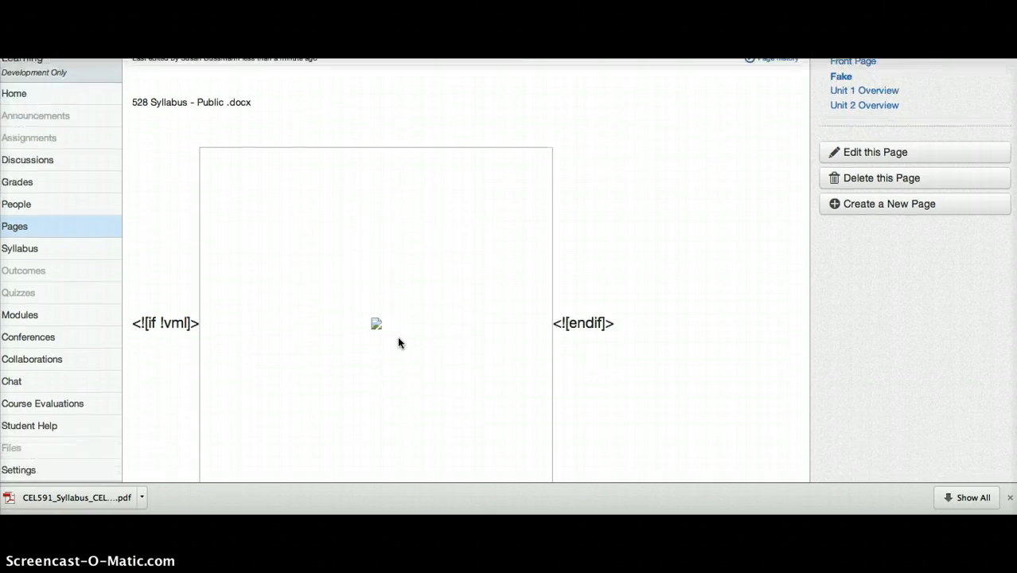
scroll(399, 342, "down", 10)
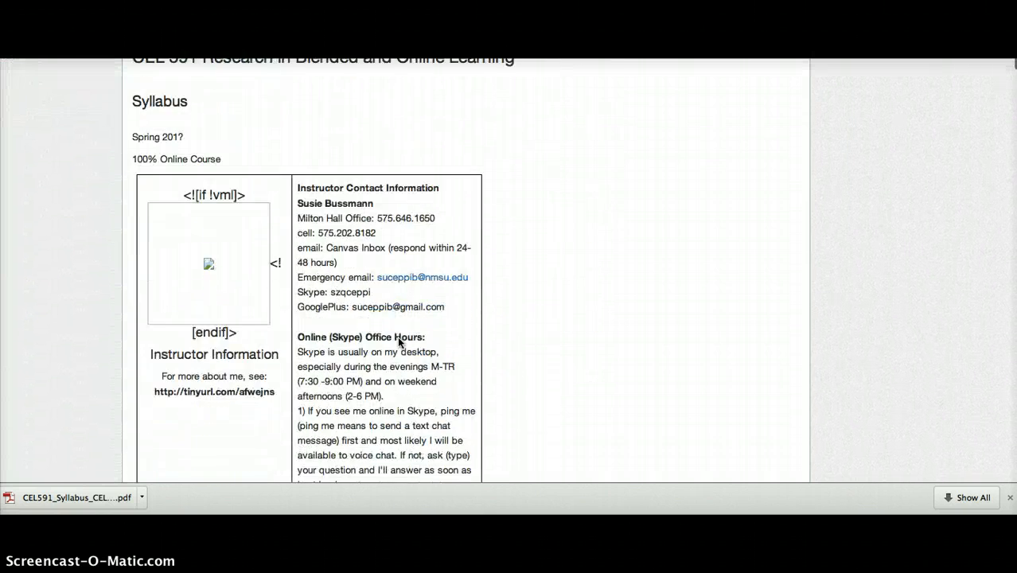
Step: Open the Fake page for editing and remove the broken image and leftover conditional tags above the Revised 10/09/2013 line
scroll(399, 342, "down", 9)
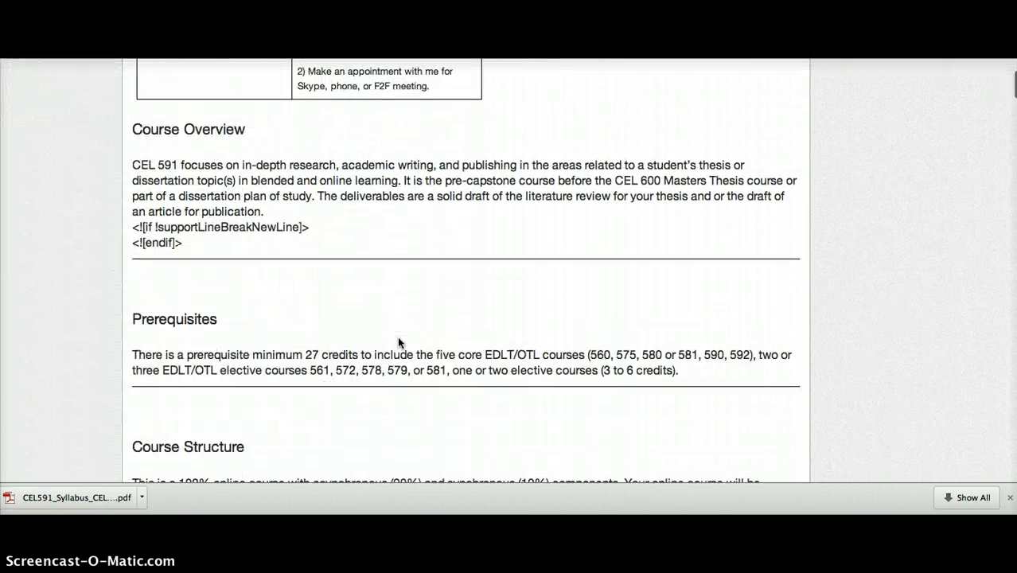
scroll(399, 342, "up", 9)
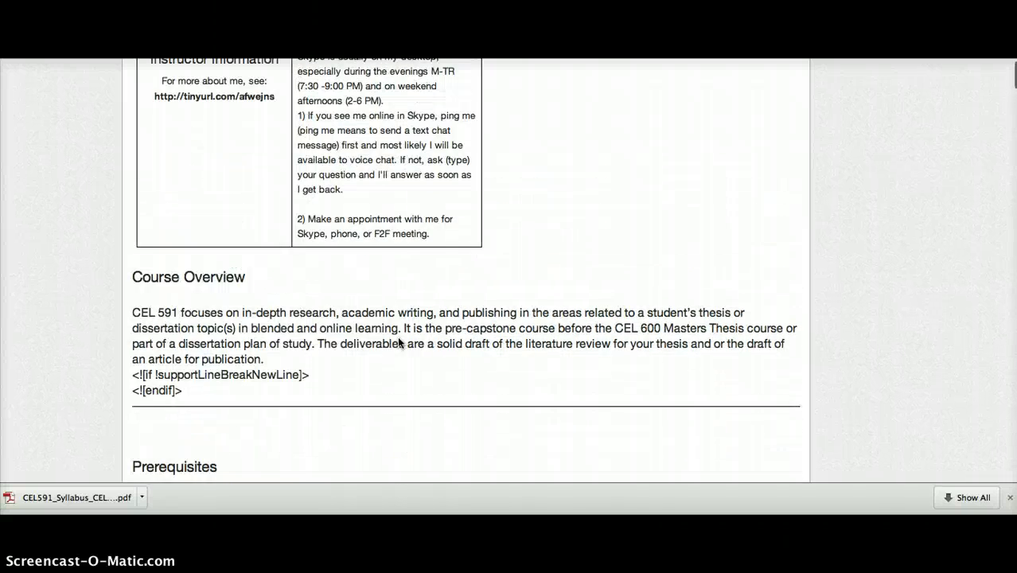
scroll(398, 343, "up", 11)
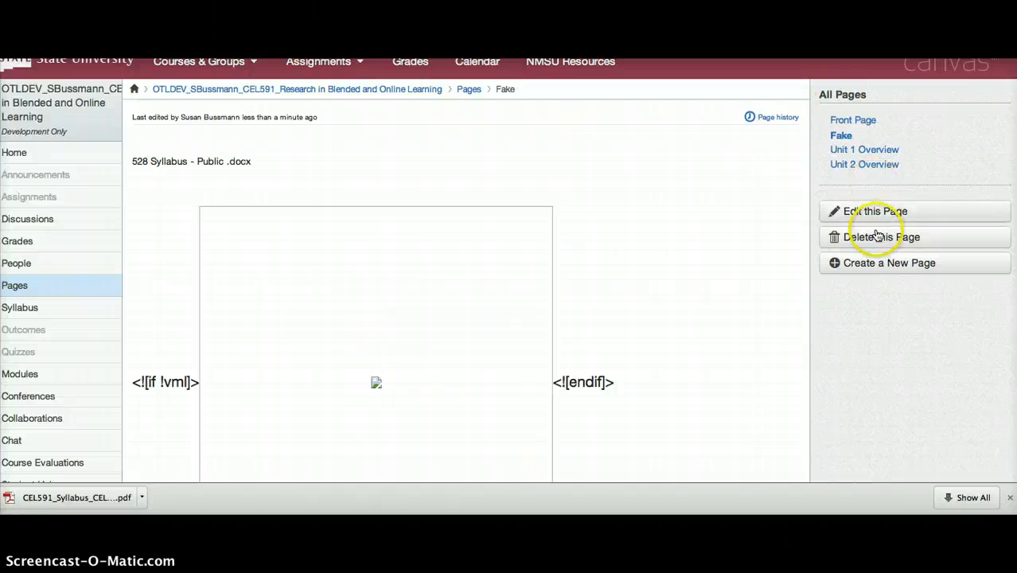
left_click(870, 210)
left_click(522, 280)
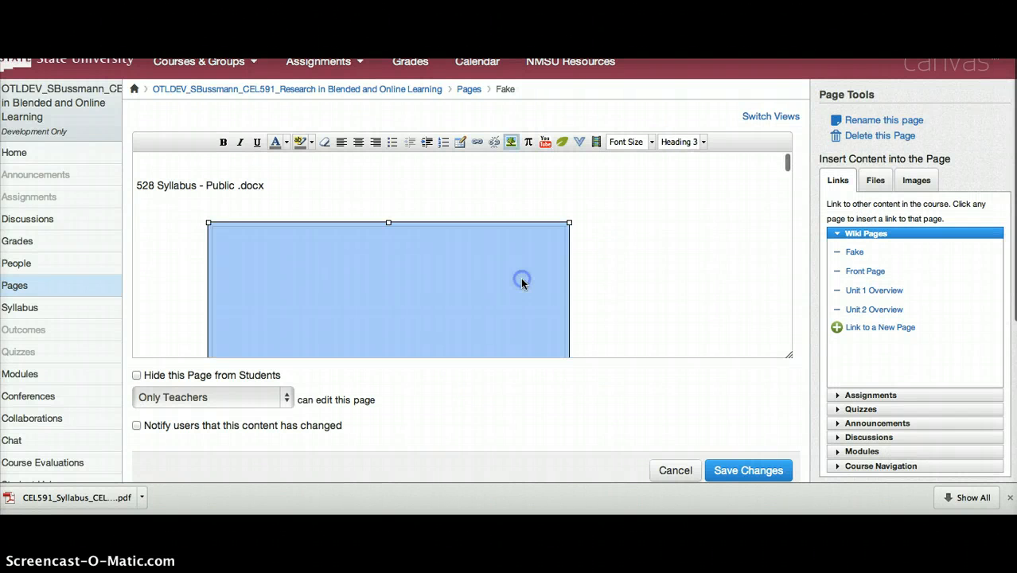
key("Delete")
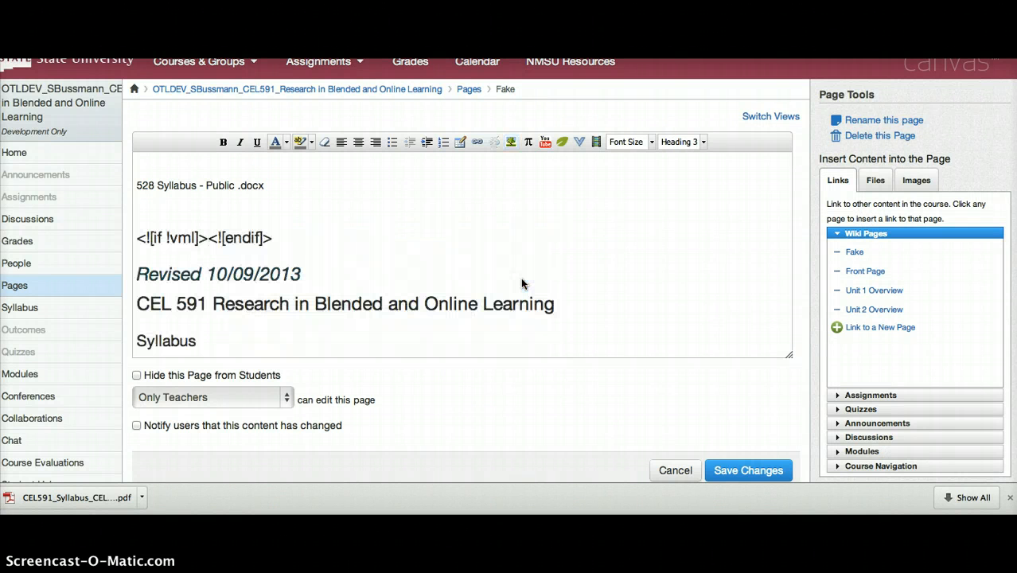
left_click_drag(296, 237, 133, 238)
key("Delete")
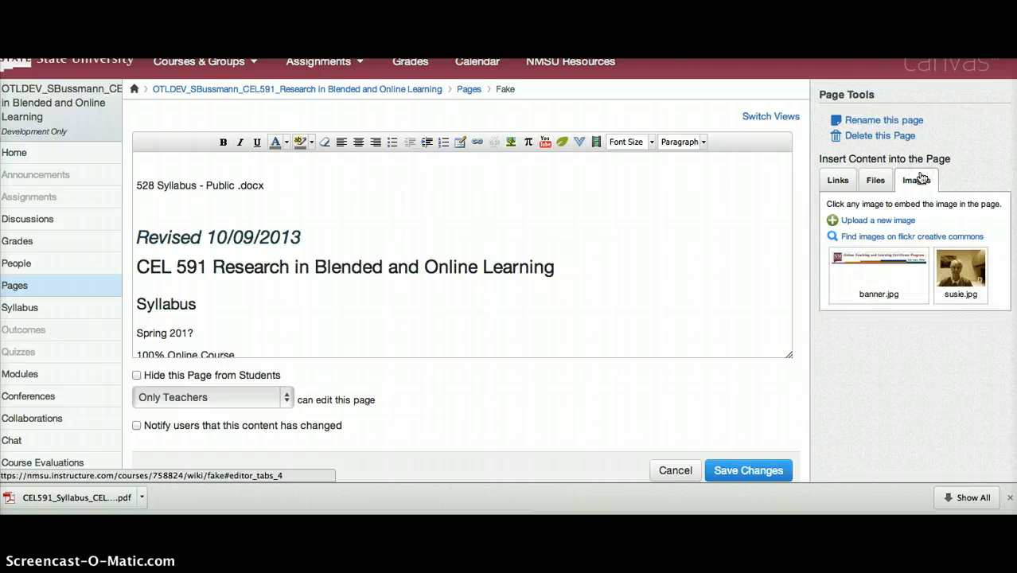
Step: Insert a single banner.jpg image above the Revised 10/09/2013 line, removing the duplicate copy
double_click(882, 258)
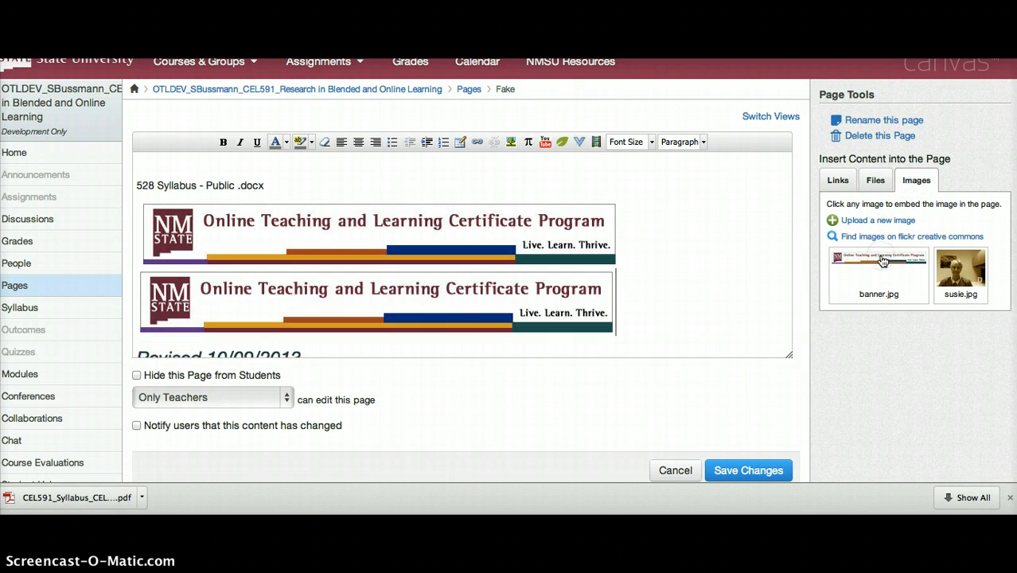
left_click(482, 298)
key("BackSpace")
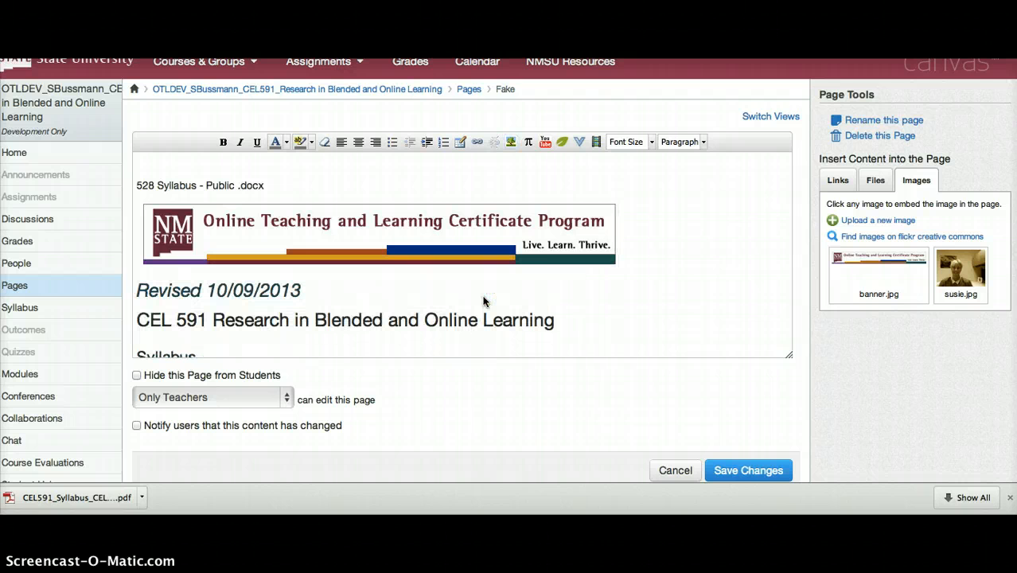
Step: Remove the broken image and leftover conditional tags above the Instructor Information heading in the contact table
left_click(421, 319)
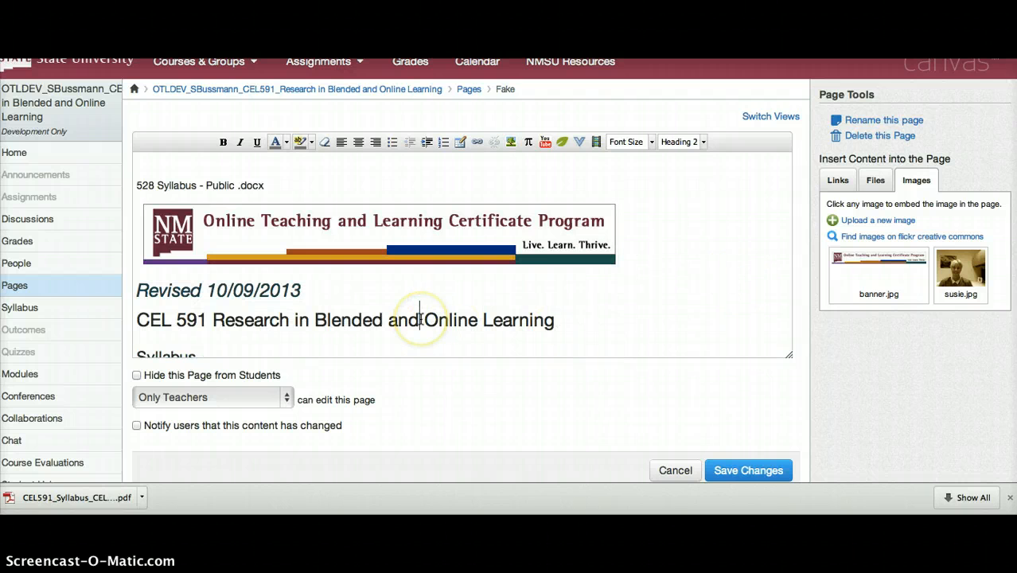
key("Down")
key("Down")
key("Down")
key("Down")
key("Down")
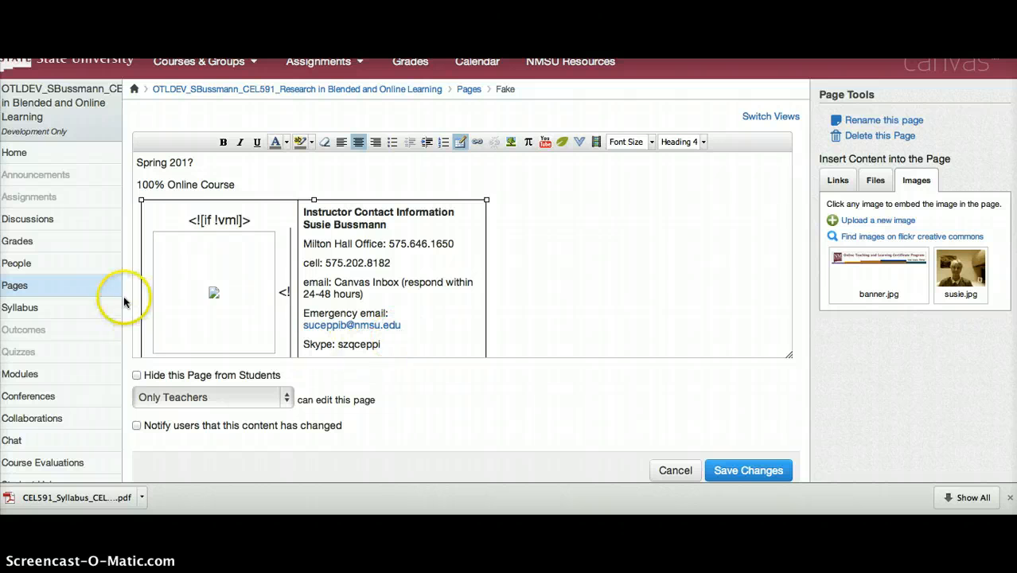
left_click(200, 285)
key("BackSpace")
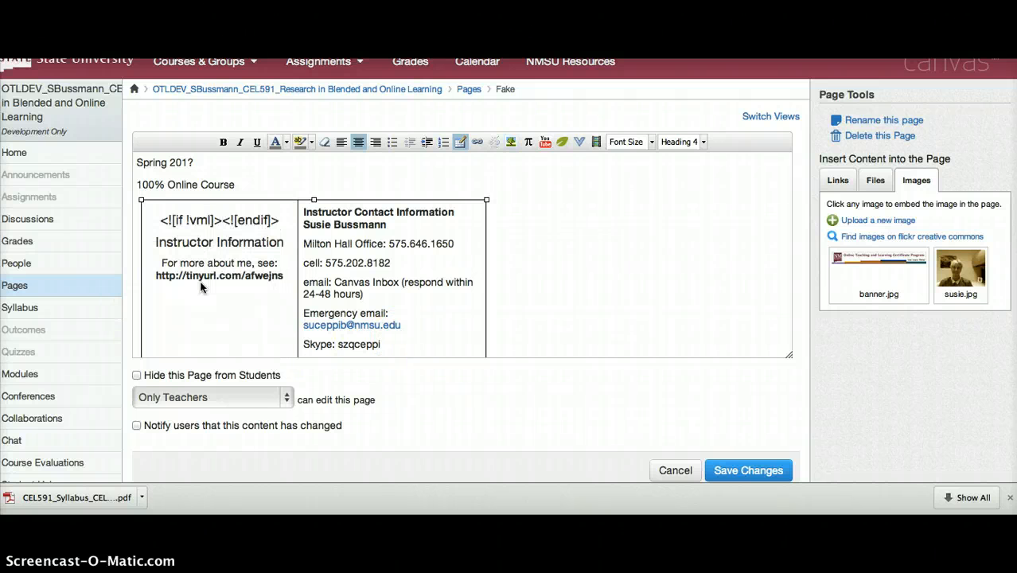
left_click_drag(277, 219, 148, 221)
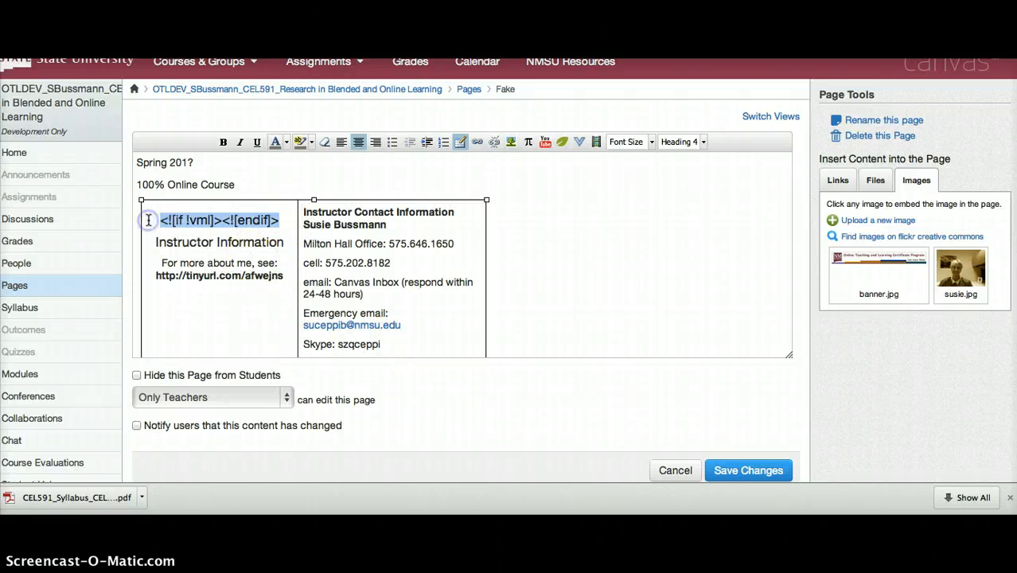
key("BackSpace")
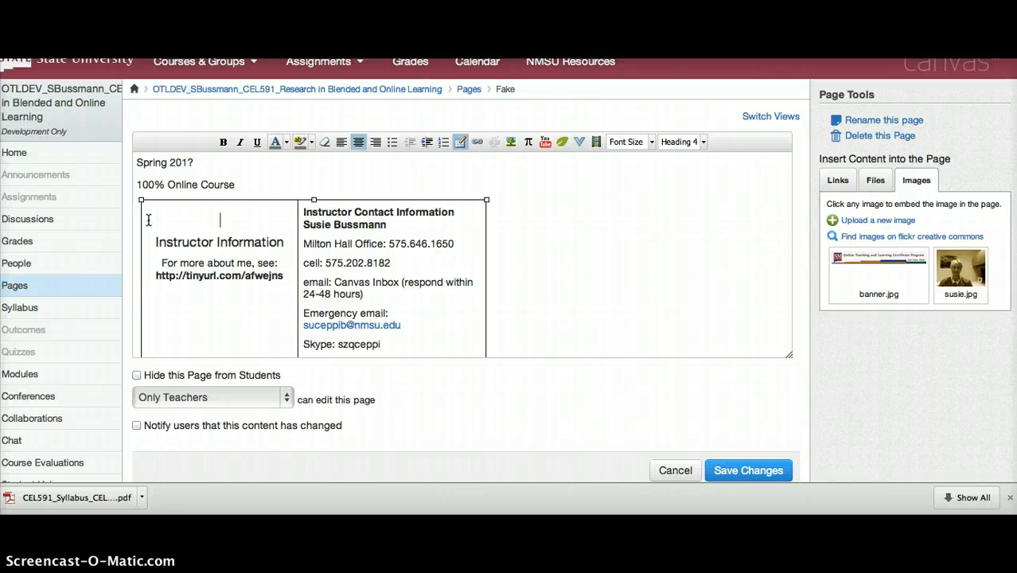
Step: Insert the instructor's photo above the Instructor Information heading, widen the contact table to nearly the full page width, and save the page
left_click(973, 285)
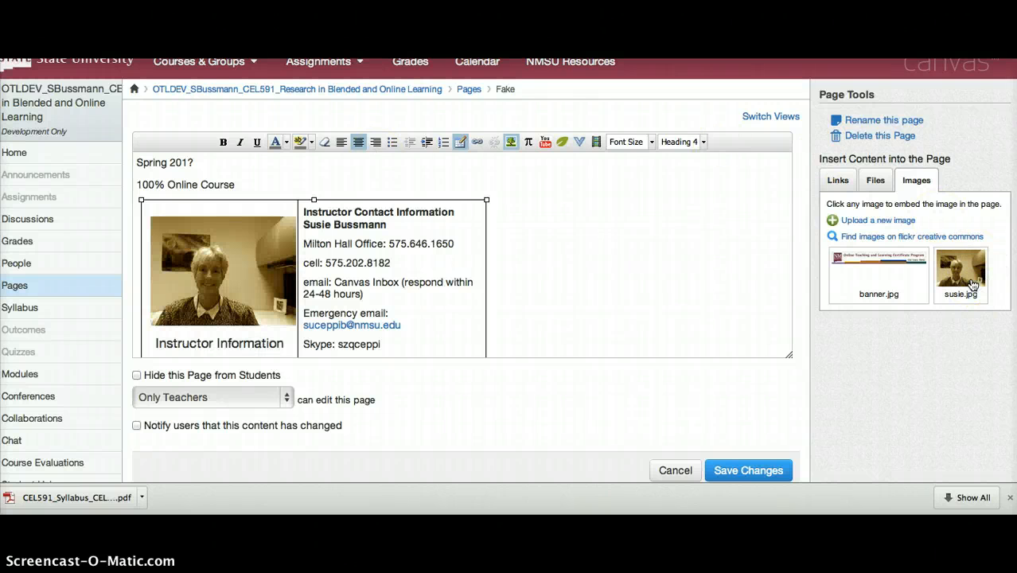
left_click(945, 256)
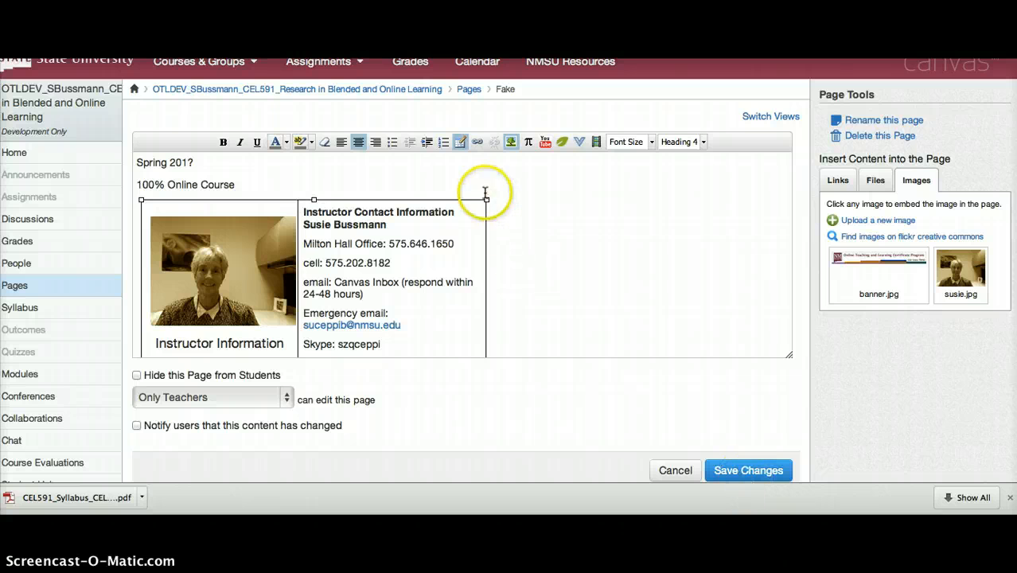
left_click_drag(488, 196, 779, 189)
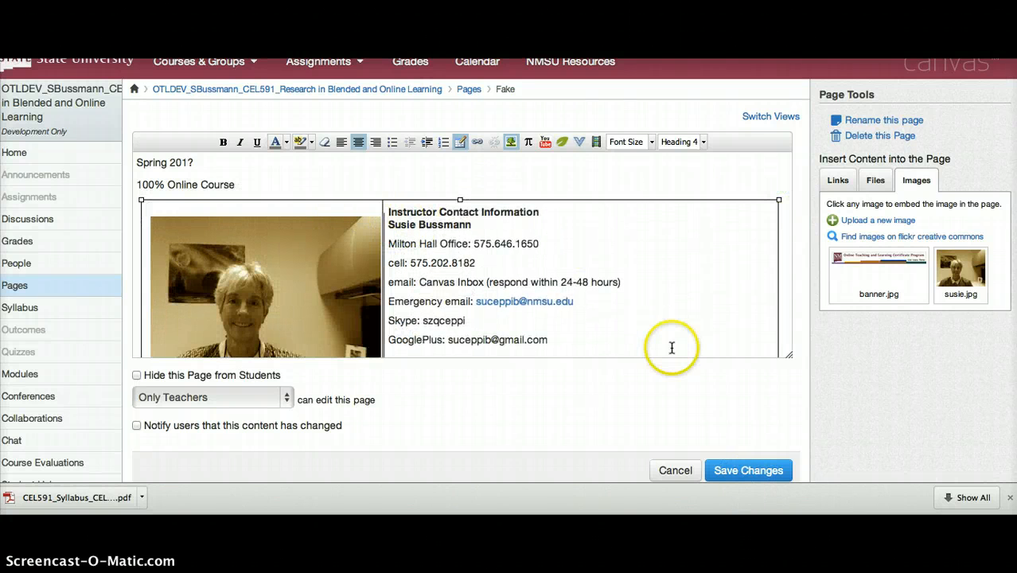
left_click(739, 473)
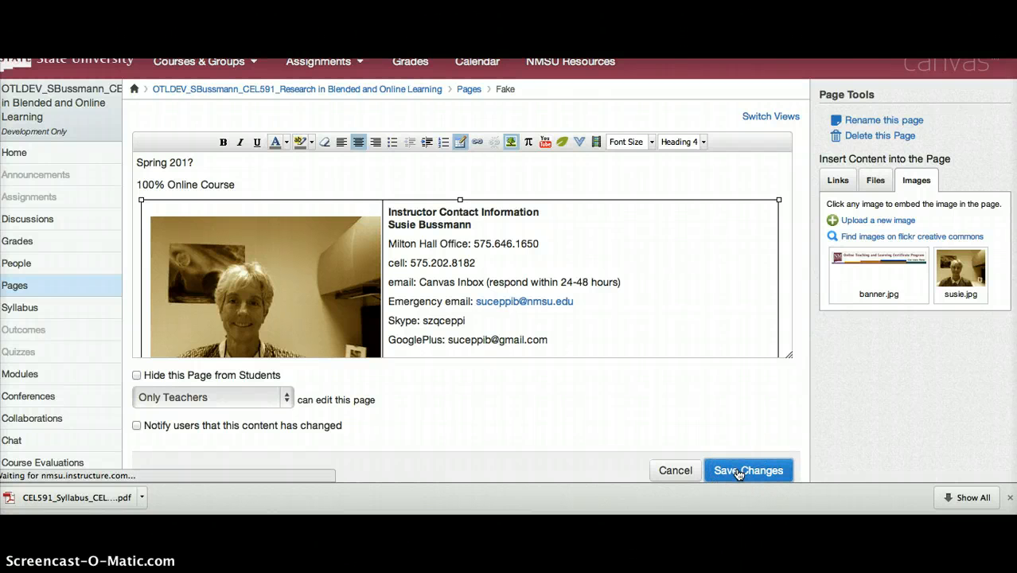